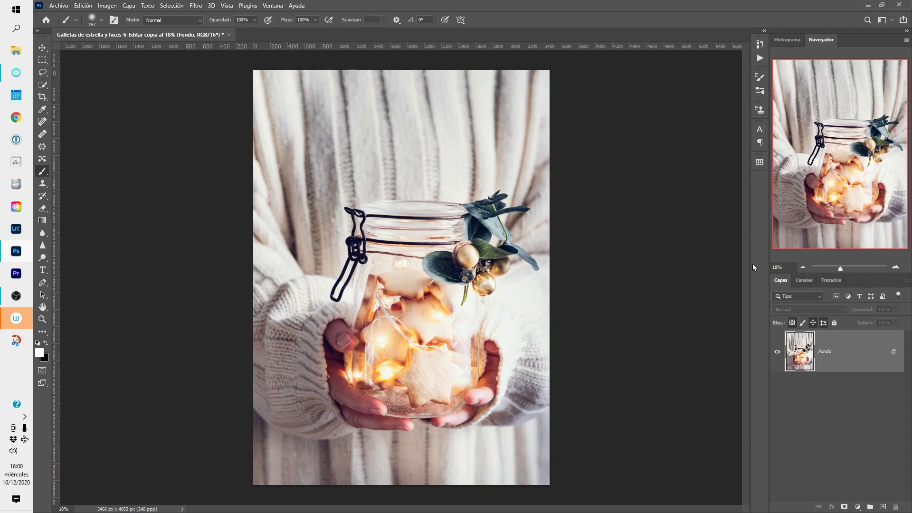
- Add an empty layer above the photo and show Brush Settings for the 197 px soft round brush
left_click(886, 507)
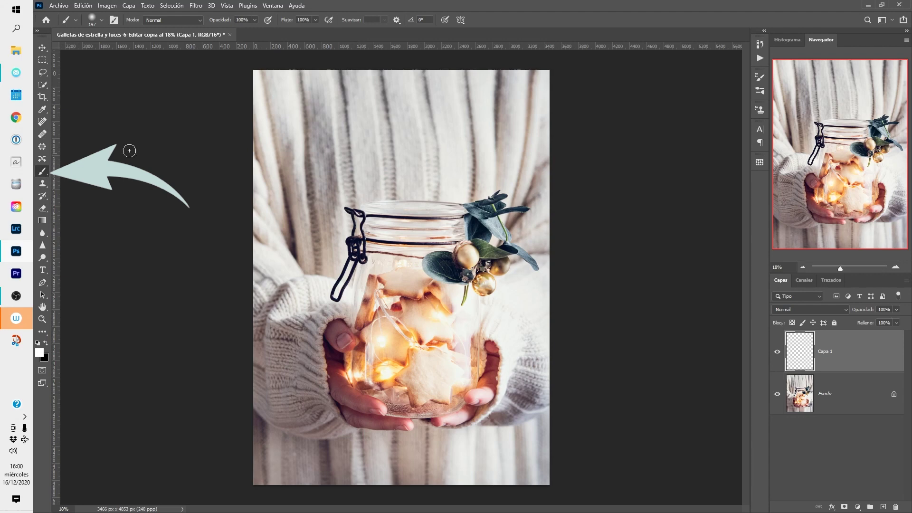
left_click(114, 21)
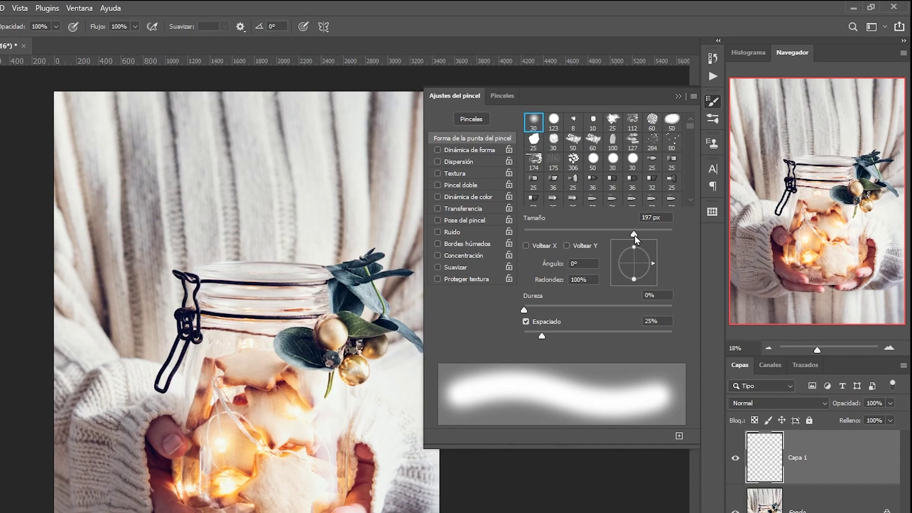
- Set brush spacing to 177% and test-paint a line of separate dots along the string
left_click_drag(543, 335, 626, 335)
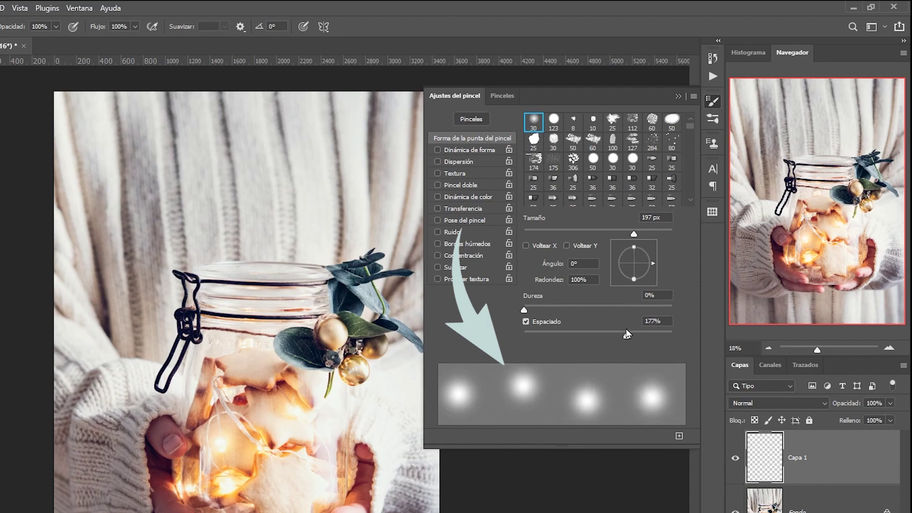
left_click_drag(633, 233, 547, 233)
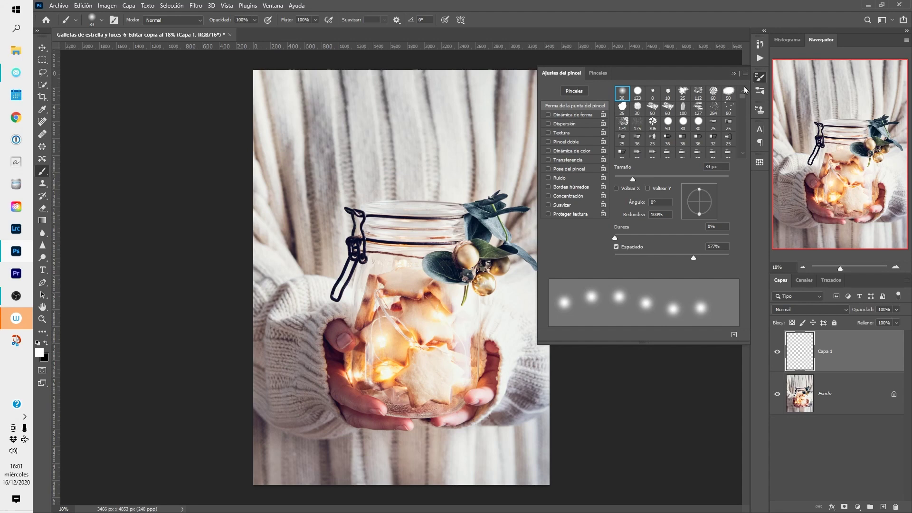
left_click(721, 167)
type("55")
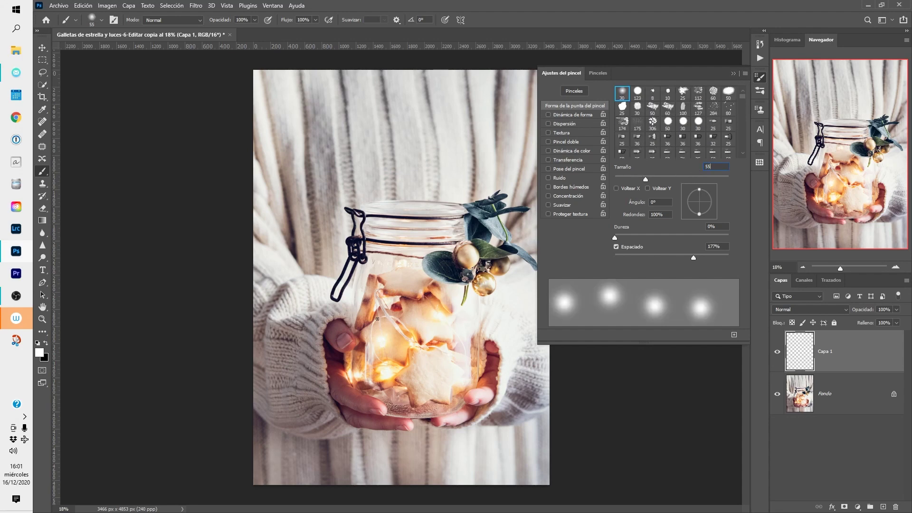
left_click_drag(377, 318, 420, 361)
- Set the brush size to 65 px and attempt a save, dismissing the save prompt
left_click(710, 167)
type("65")
key("Return")
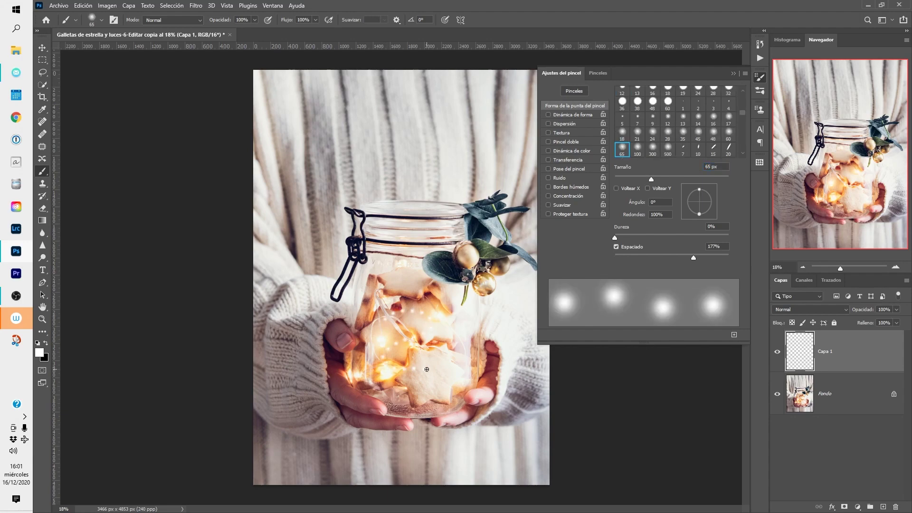
key("ctrl+s")
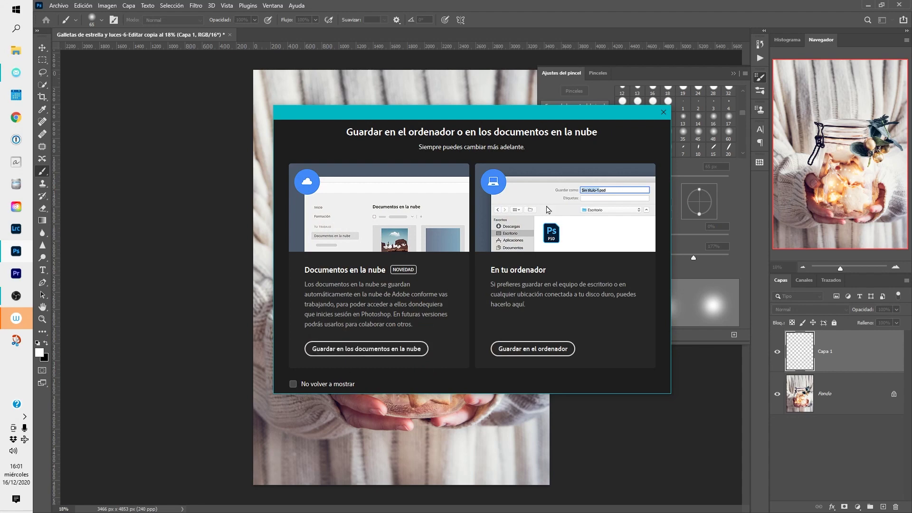
left_click(663, 112)
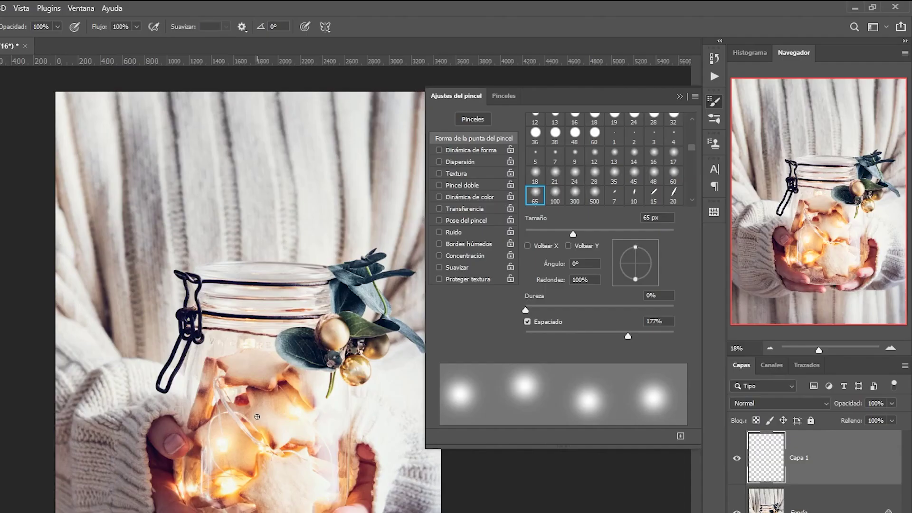
- Enable Shape Dynamics with size jitter and test-paint sparkle dots across the jar
left_click(475, 150)
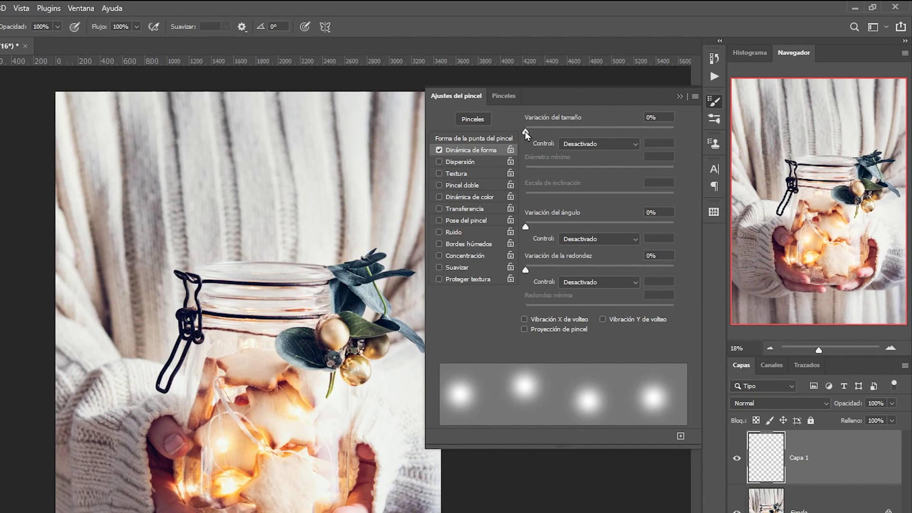
left_click_drag(526, 131, 647, 130)
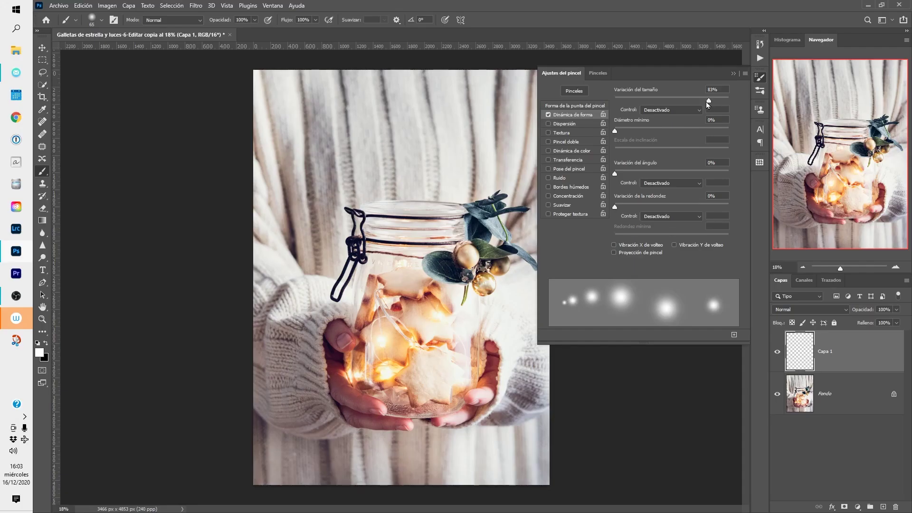
left_click_drag(708, 100, 698, 100)
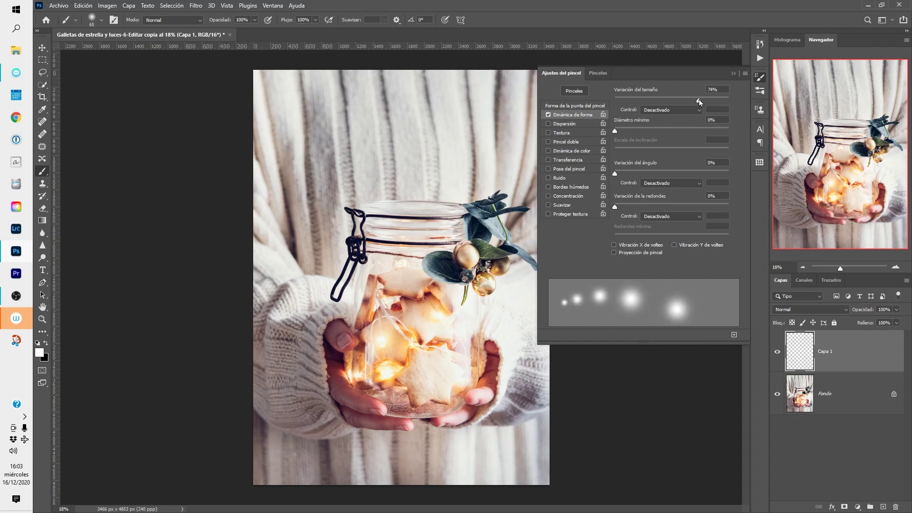
left_click_drag(699, 99, 695, 101)
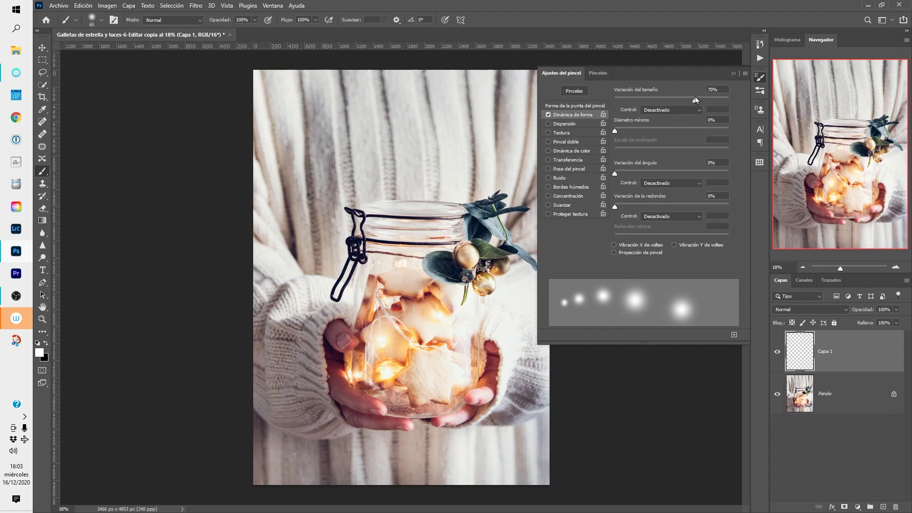
left_click_drag(404, 300, 377, 362)
- Set Size Jitter to 100% and Minimum Diameter to 39%, test, then delete the test layer
left_click_drag(695, 102, 731, 100)
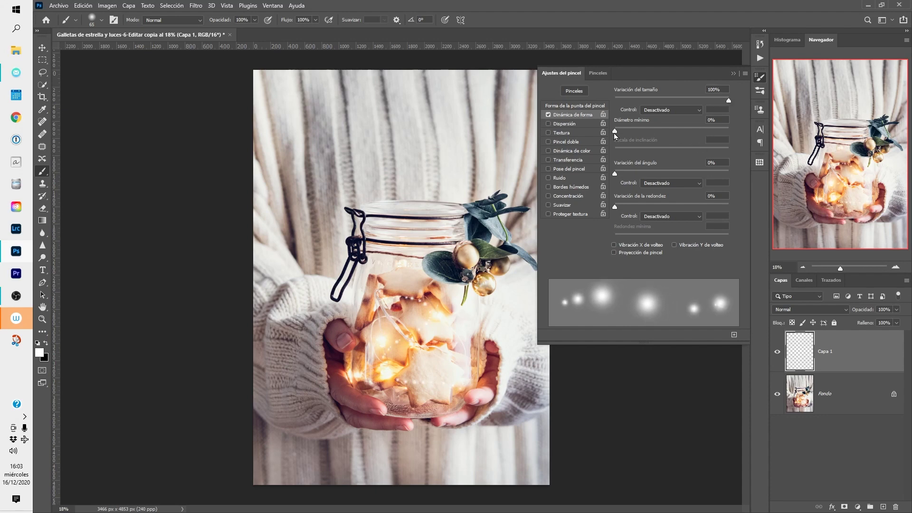
left_click_drag(615, 132, 676, 141)
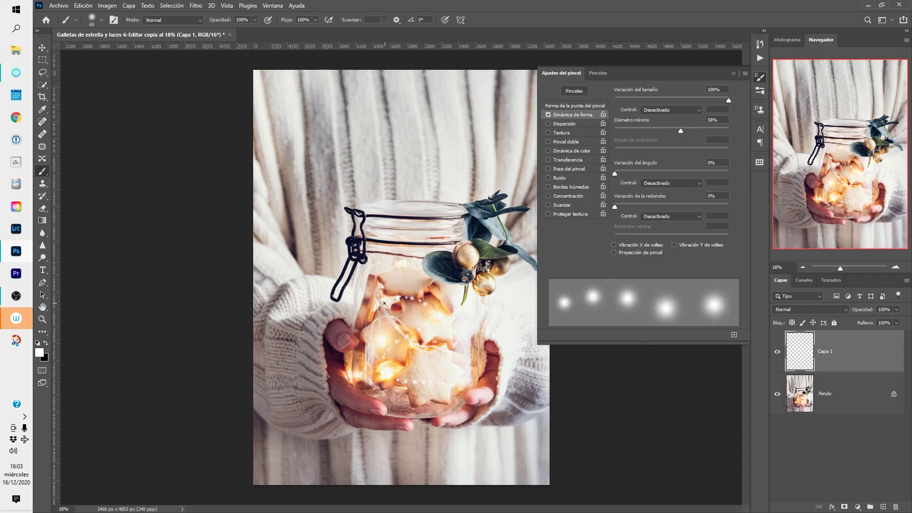
left_click(412, 352)
left_click_drag(680, 131, 659, 131)
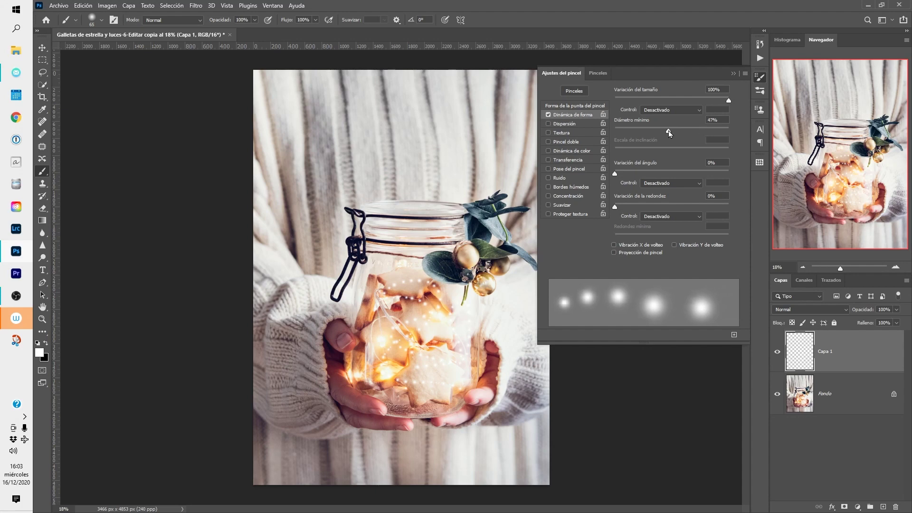
left_click_drag(376, 284, 367, 304)
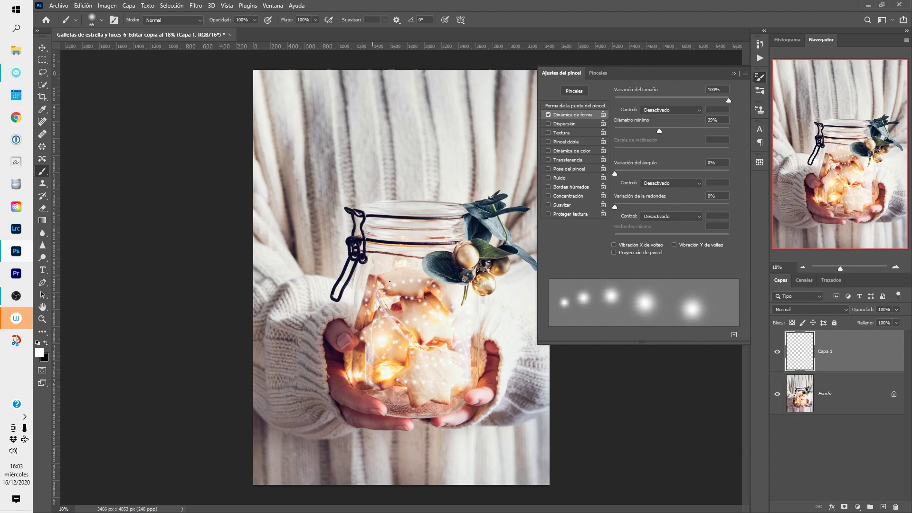
left_click(436, 285)
left_click_drag(865, 352, 896, 506)
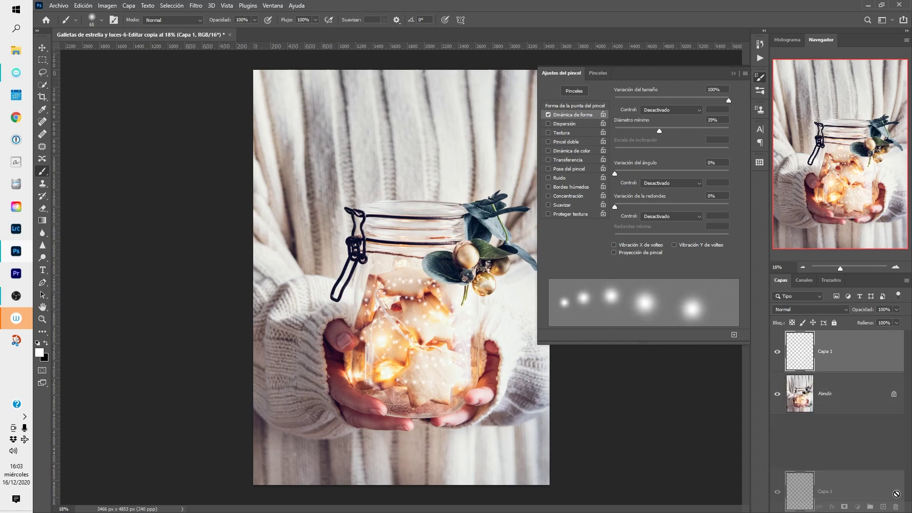
- On a new layer, set Roundness Jitter to 60% and dab six test sparkles on the jar
left_click(883, 507)
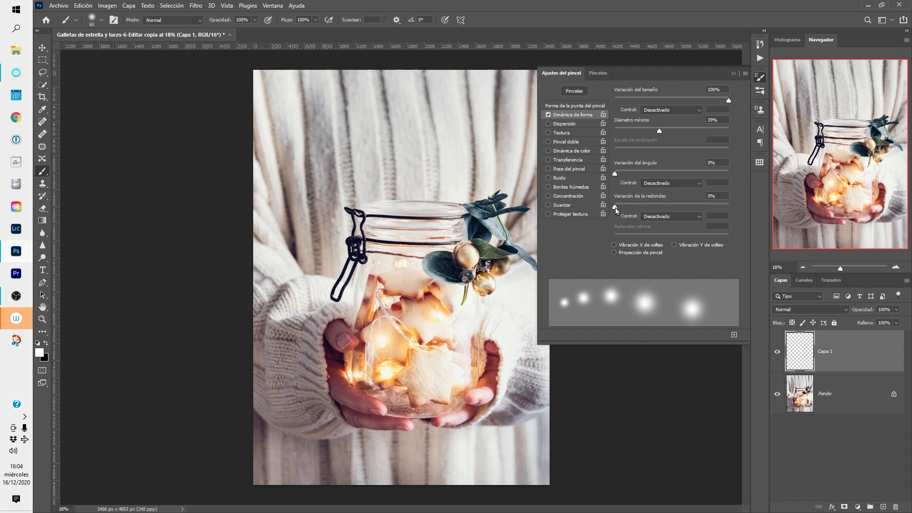
left_click_drag(615, 207, 674, 207)
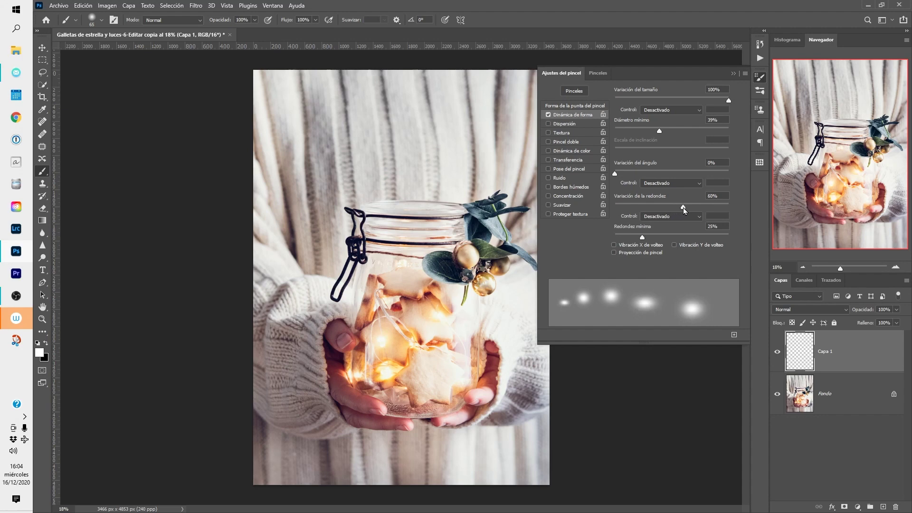
left_click(376, 318)
left_click(433, 294)
left_click(416, 292)
left_click(407, 333)
left_click(403, 382)
left_click(453, 326)
- Widen the brush tip spacing to 619% and delete the test sparkle layer
left_click(568, 107)
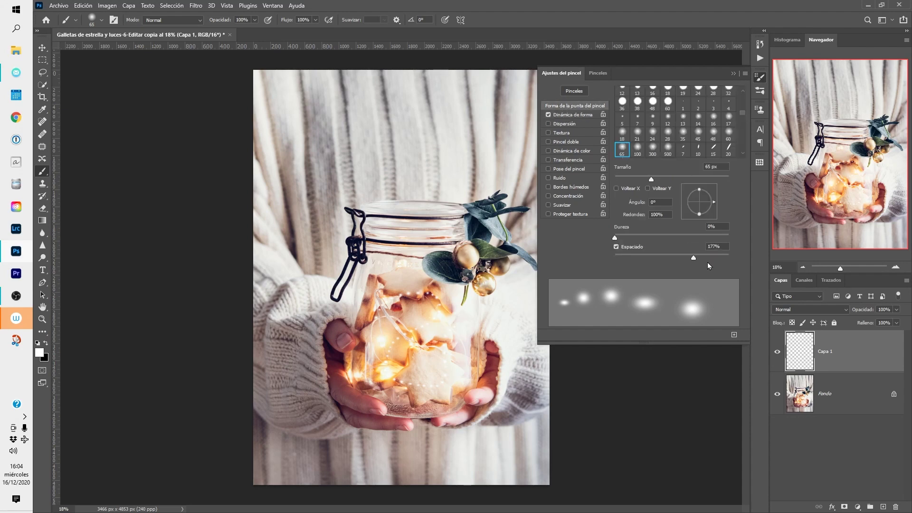
left_click_drag(693, 258, 713, 258)
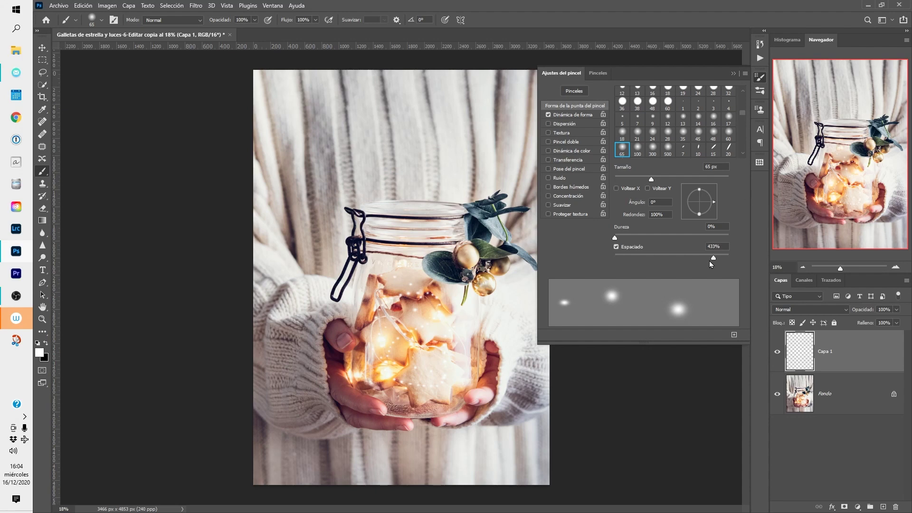
left_click_drag(714, 258, 717, 260)
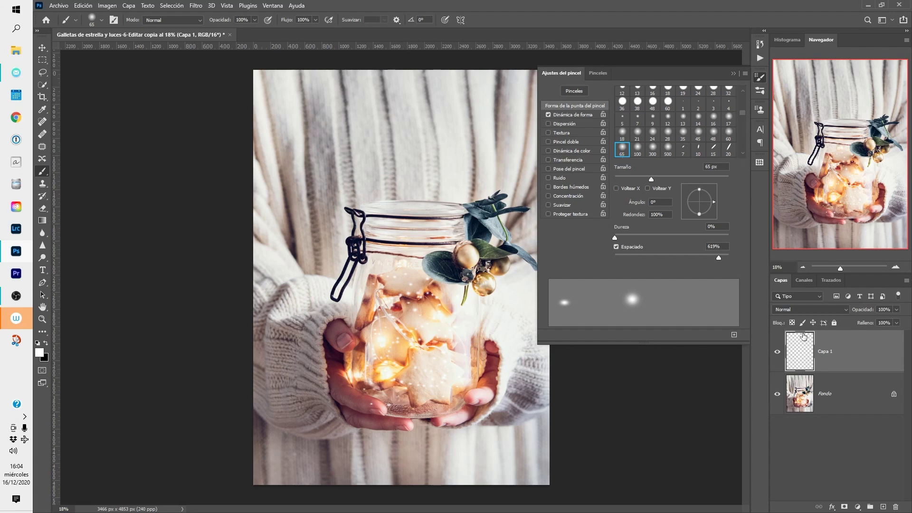
left_click_drag(869, 359, 895, 506)
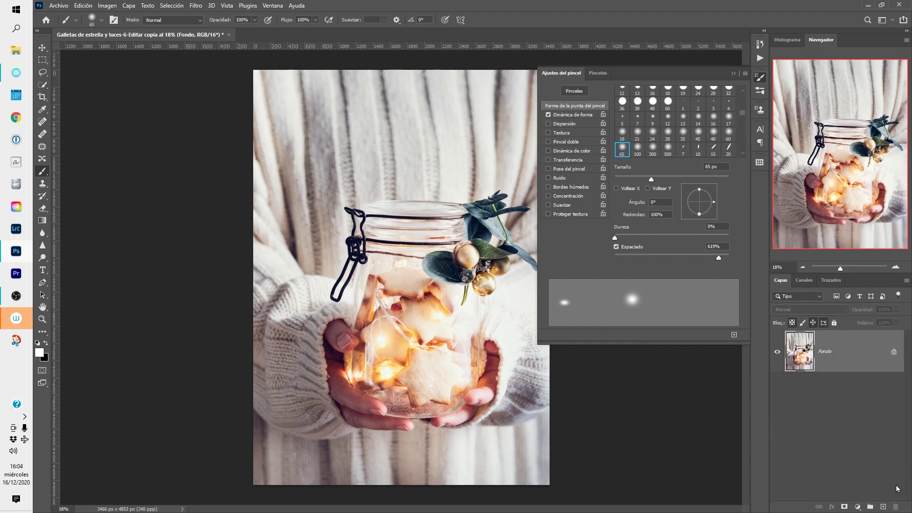
- Restore the deleted layer, then enable Scattering at 571% with a Count of 2
key("ctrl+z")
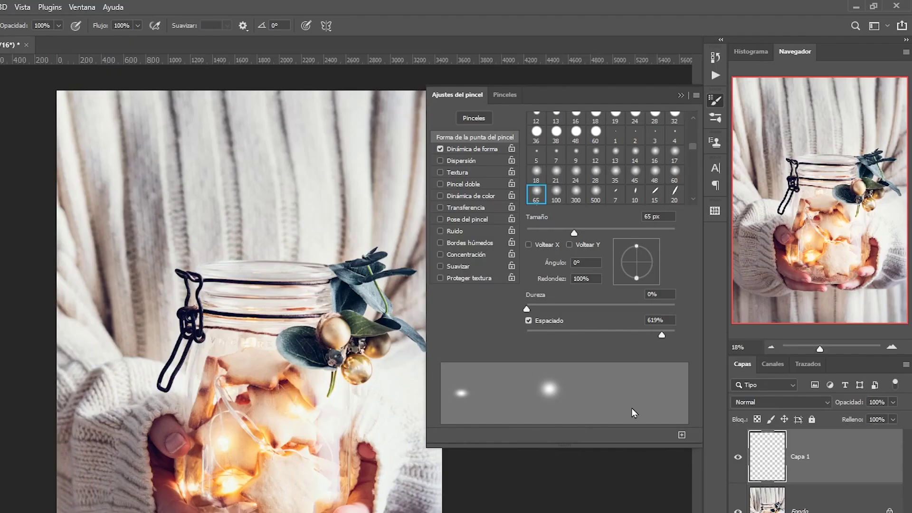
left_click(464, 160)
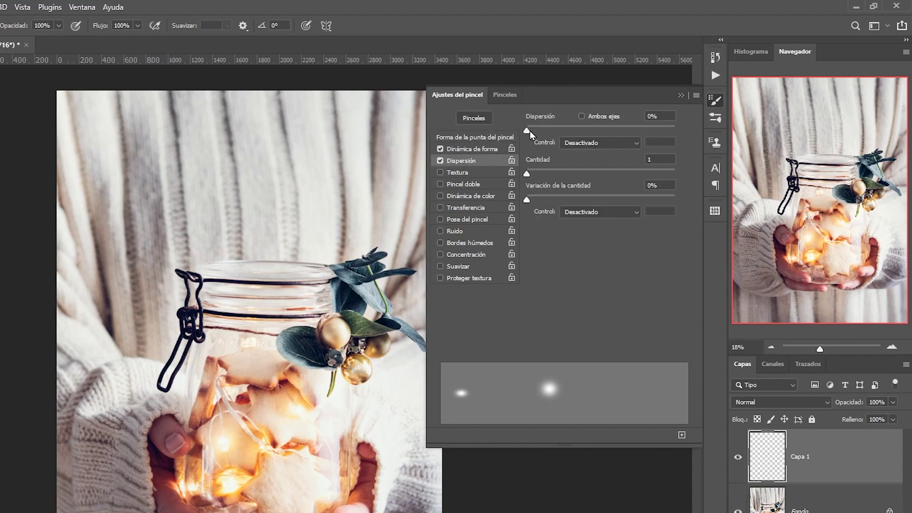
left_click_drag(527, 130, 611, 130)
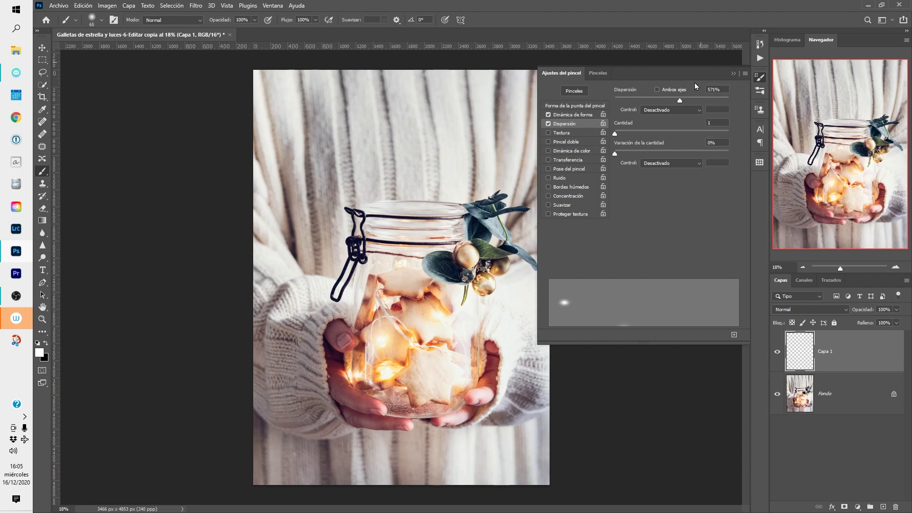
left_click(710, 123)
type("2")
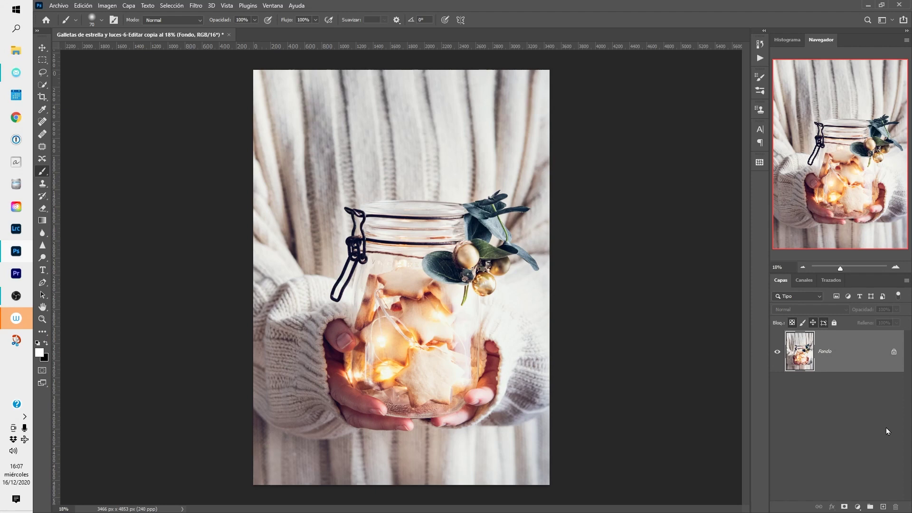
- On a new Capa 1 layer, dab six white sparkles across the jar's top, middle and bottom
left_click(884, 507)
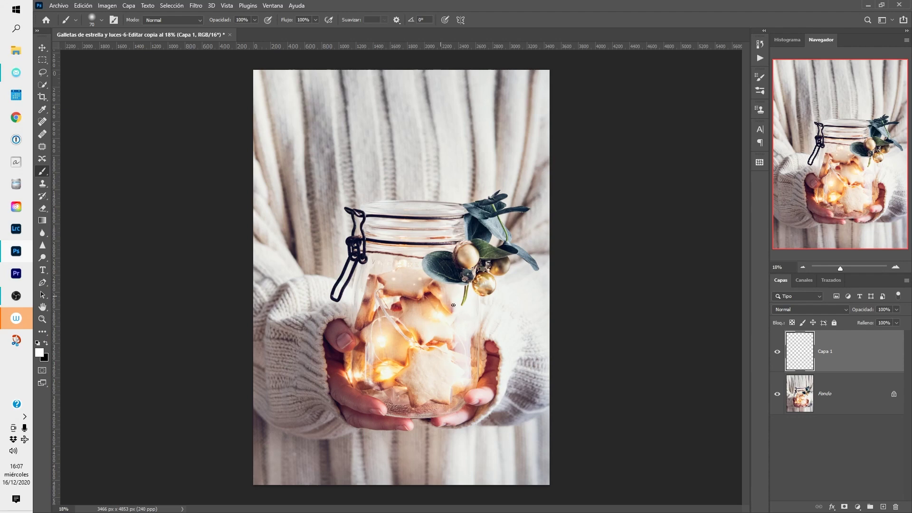
left_click(396, 344)
left_click(403, 378)
left_click(434, 395)
left_click(402, 407)
left_click(431, 407)
left_click(400, 256)
- Add an Outer Glow to Capa 1's layer style and set its colour to e8d97f
double_click(863, 353)
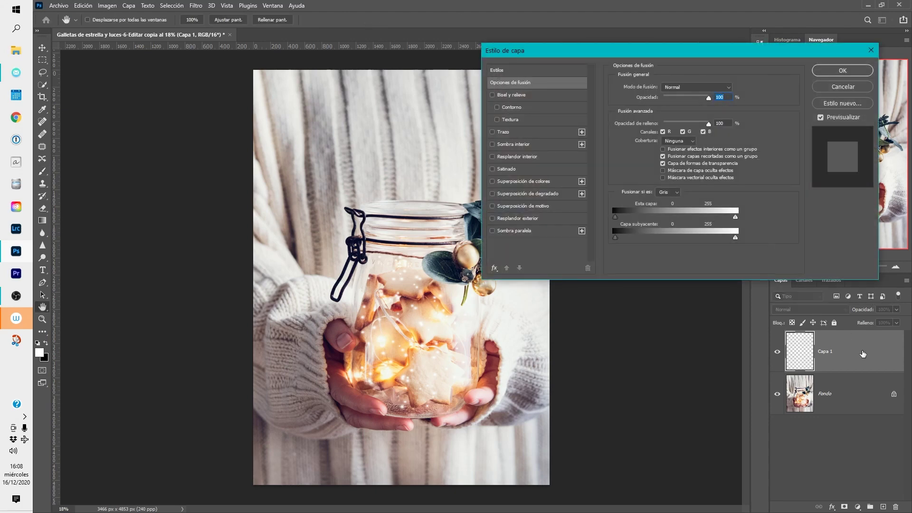
left_click_drag(651, 48, 669, 67)
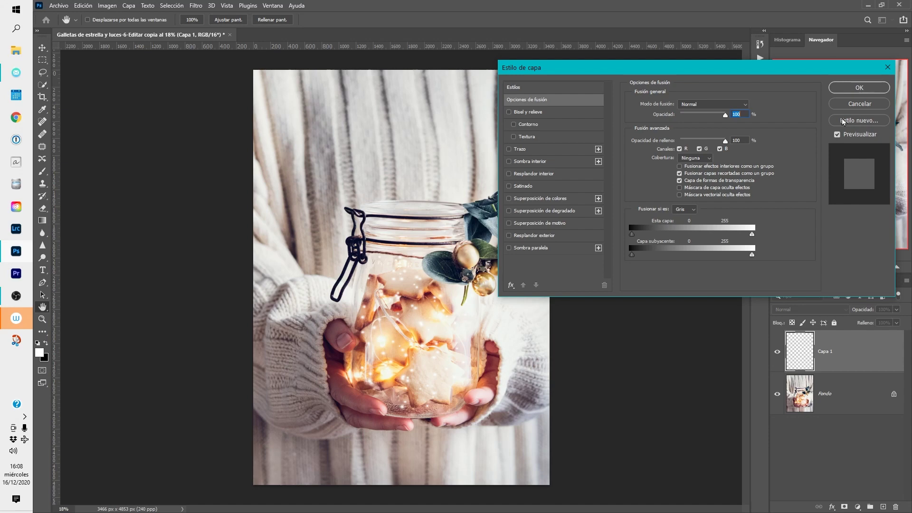
left_click(534, 236)
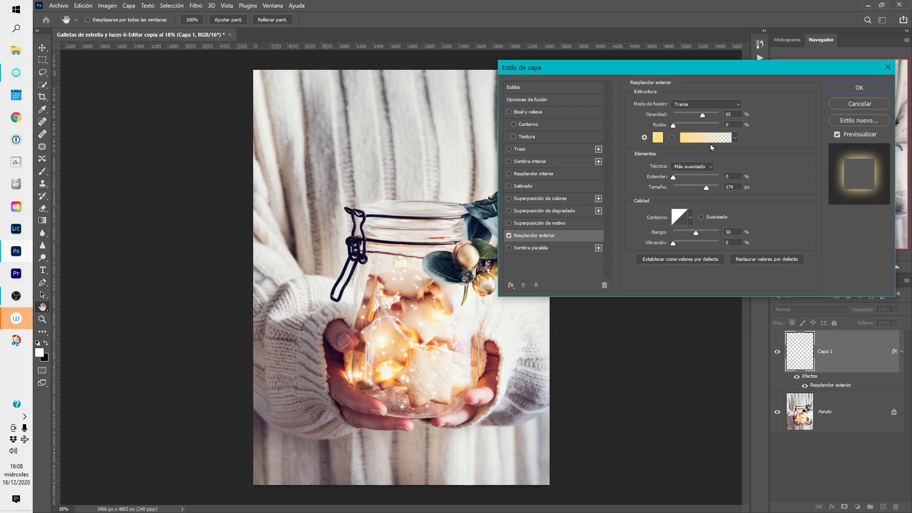
left_click(658, 138)
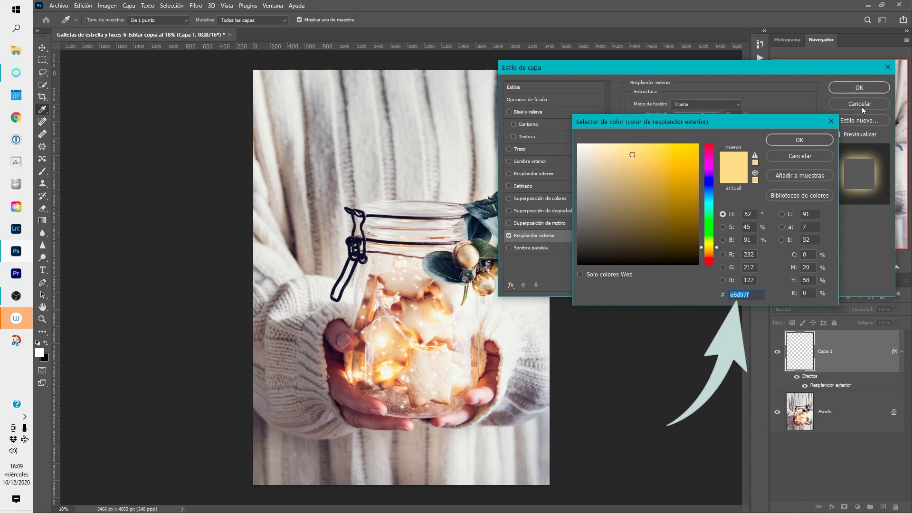
- Confirm the e8d97f glow colour, then set outer glow opacity to 100% and size to about 65 px
left_click(799, 139)
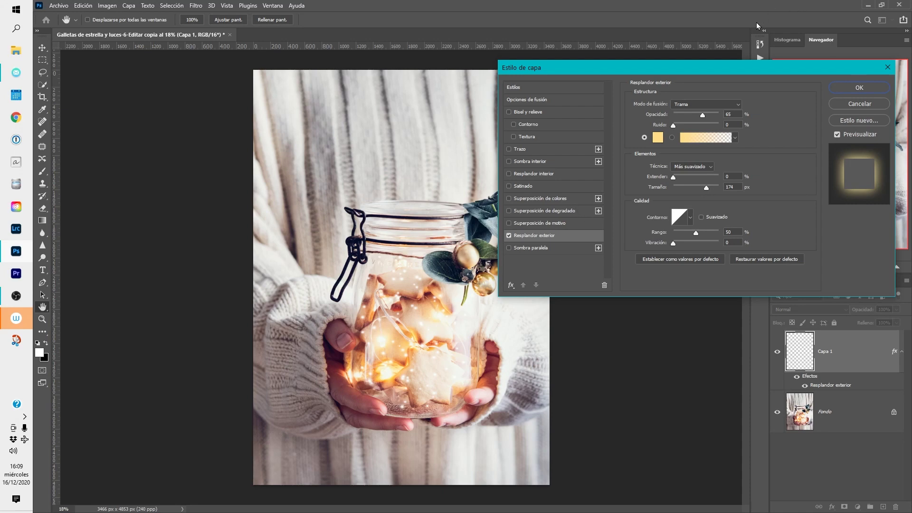
mouse_move(703, 115)
left_mouse_down()
mouse_move(723, 115)
mouse_move(690, 118)
mouse_move(712, 123)
mouse_move(700, 113)
mouse_move(720, 115)
left_mouse_up()
left_click(730, 117)
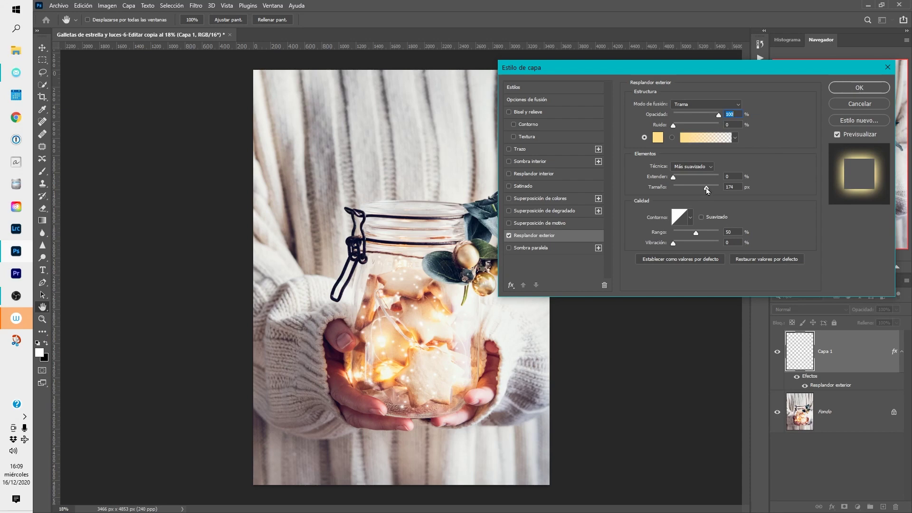
mouse_move(714, 187)
left_mouse_down()
mouse_move(647, 188)
mouse_move(697, 189)
left_mouse_up()
left_click_drag(699, 189, 693, 189)
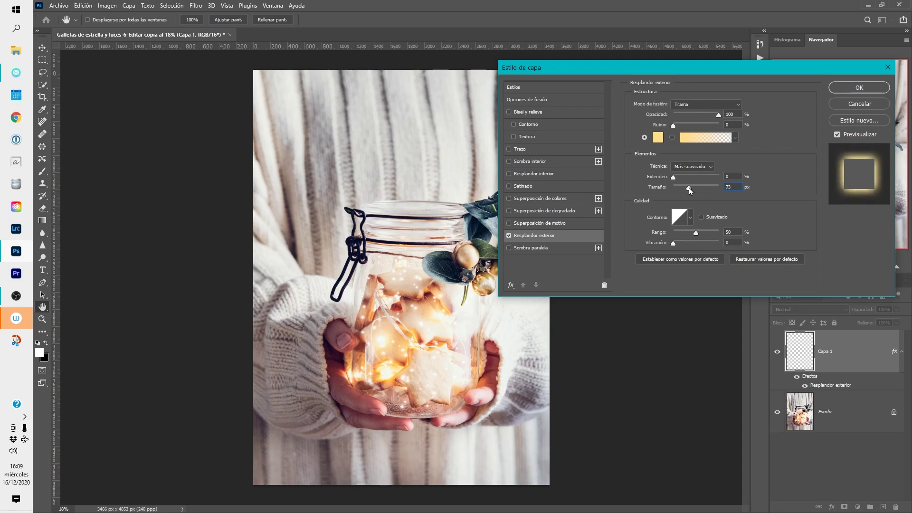
left_click_drag(689, 190, 687, 187)
- Add an e8d97f Inner Glow at 101 px and 100% opacity, then apply the layer style
left_click(532, 174)
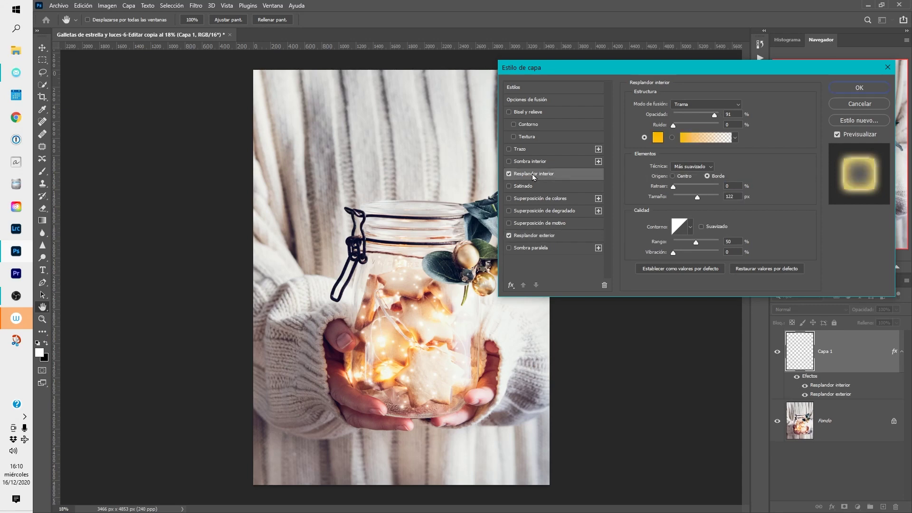
left_click(658, 138)
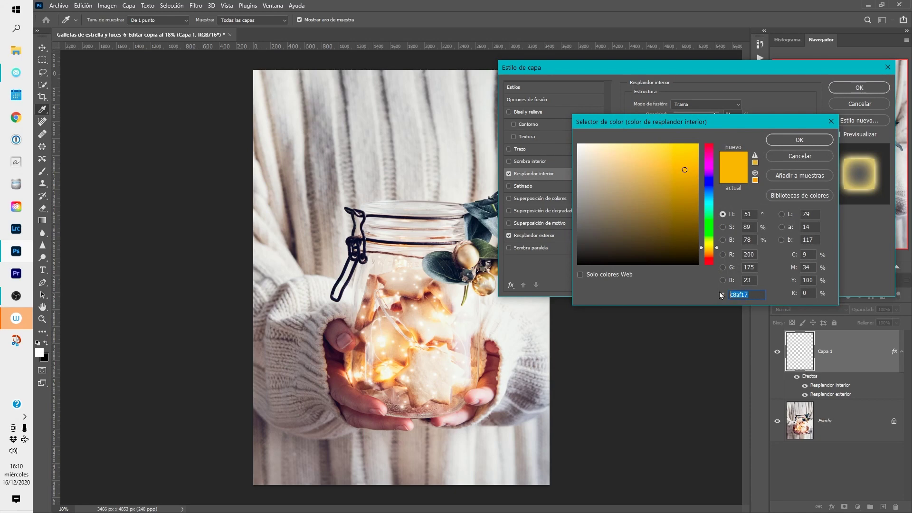
type("e8d97f")
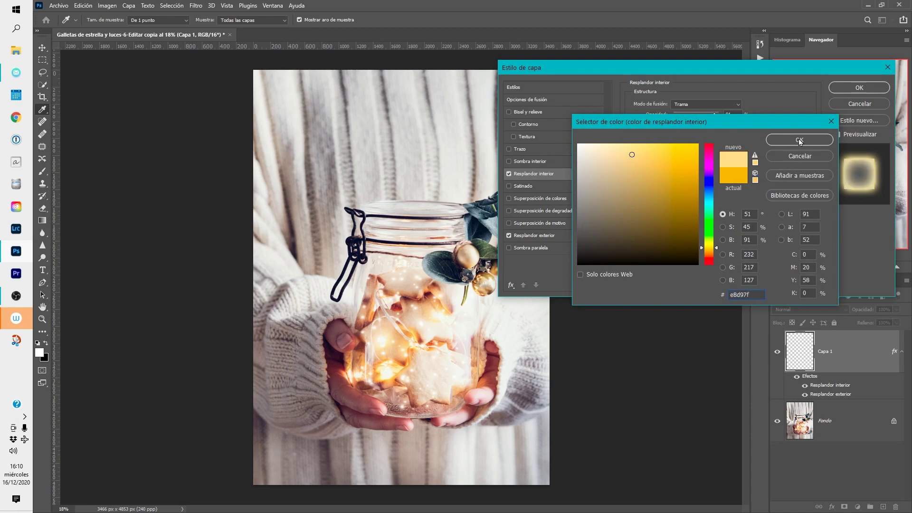
left_click(802, 140)
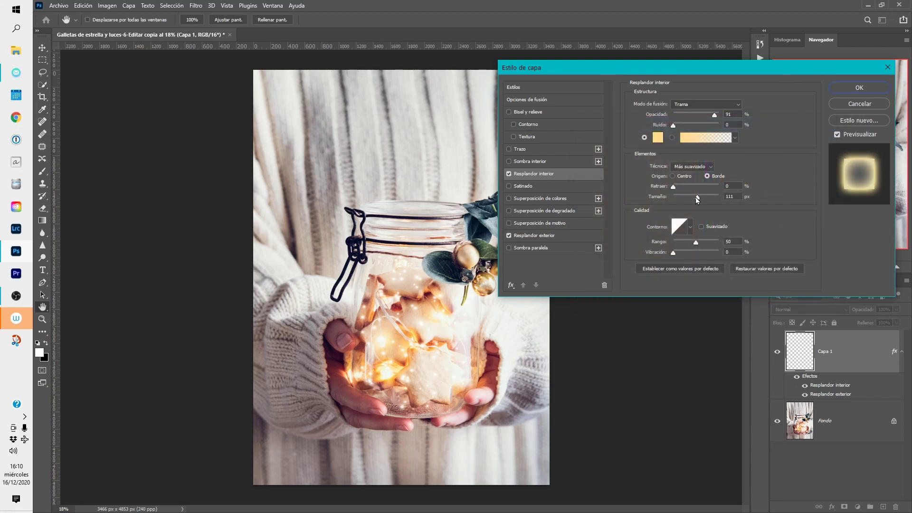
mouse_move(697, 196)
left_mouse_down()
mouse_move(717, 199)
mouse_move(672, 198)
mouse_move(697, 201)
left_mouse_up()
left_click(693, 199)
left_click_drag(715, 116, 722, 114)
left_click(863, 89)
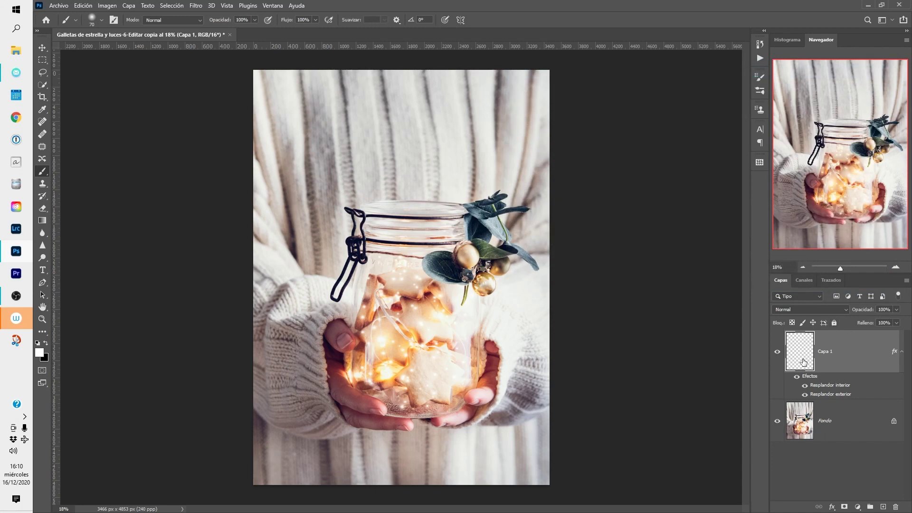
- Hide Capa 1 and add a new empty Capa 2 layer above it
left_click(777, 351)
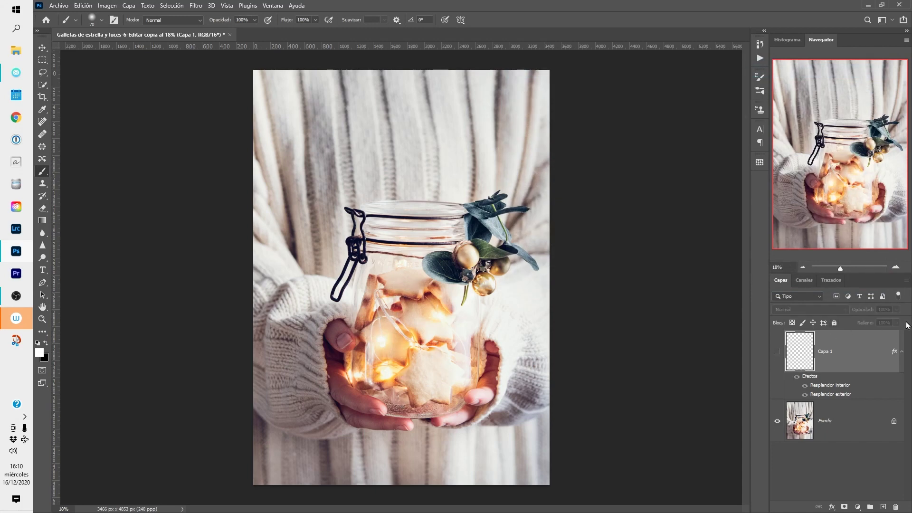
left_click(884, 507)
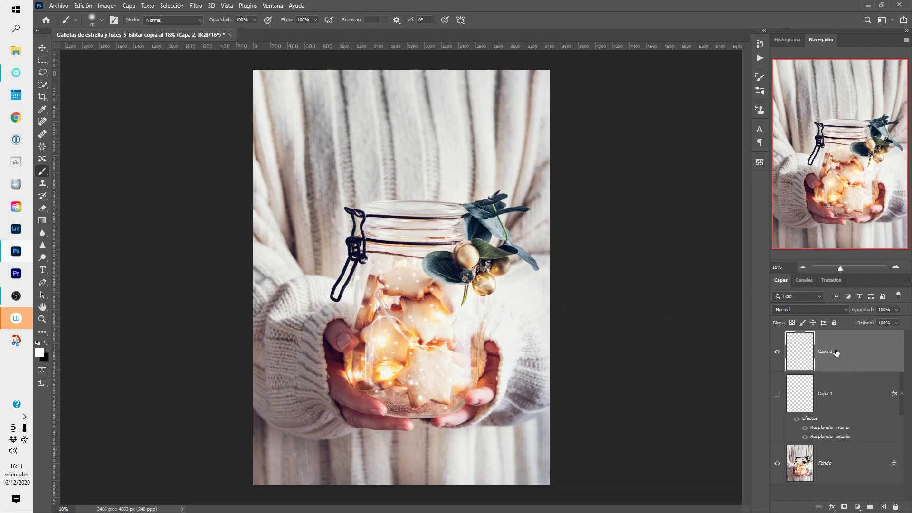
left_click(42, 208)
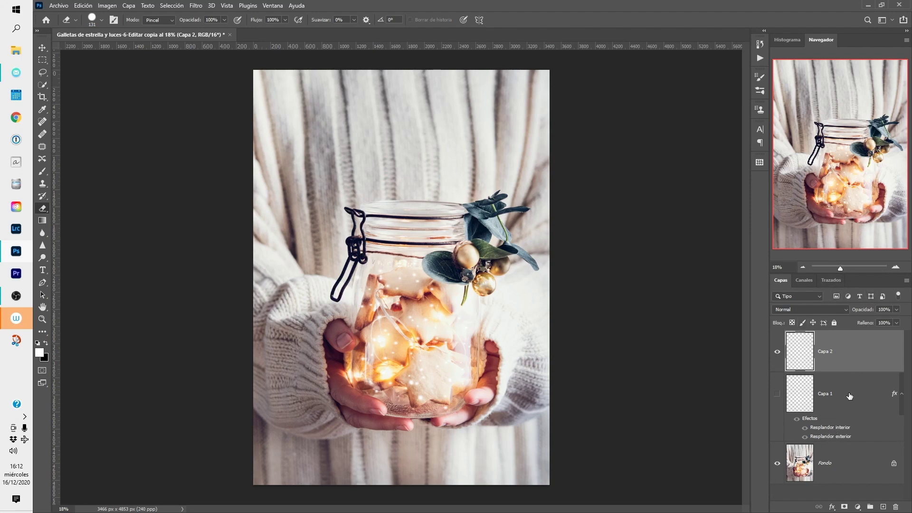
- Alt-drag Capa 1's Inner Glow and Outer Glow effects onto Capa 2 to copy them
double_click(868, 351)
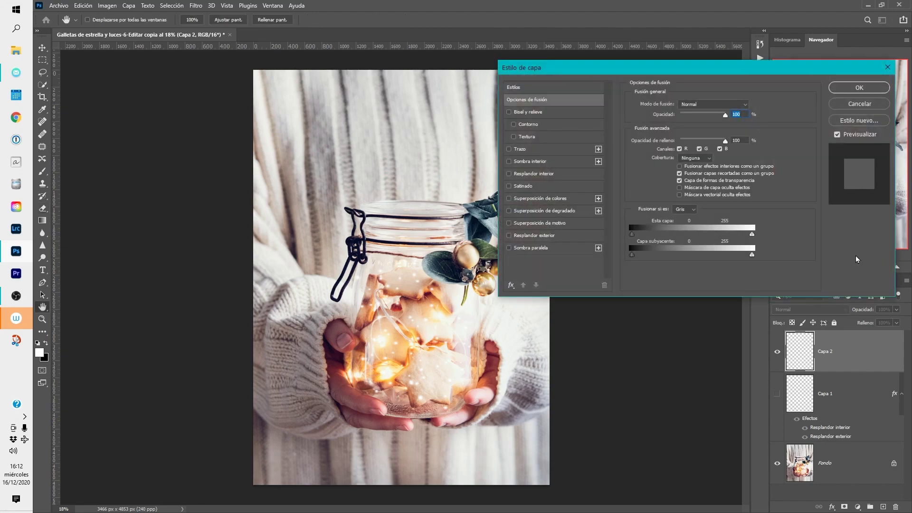
left_click(888, 68)
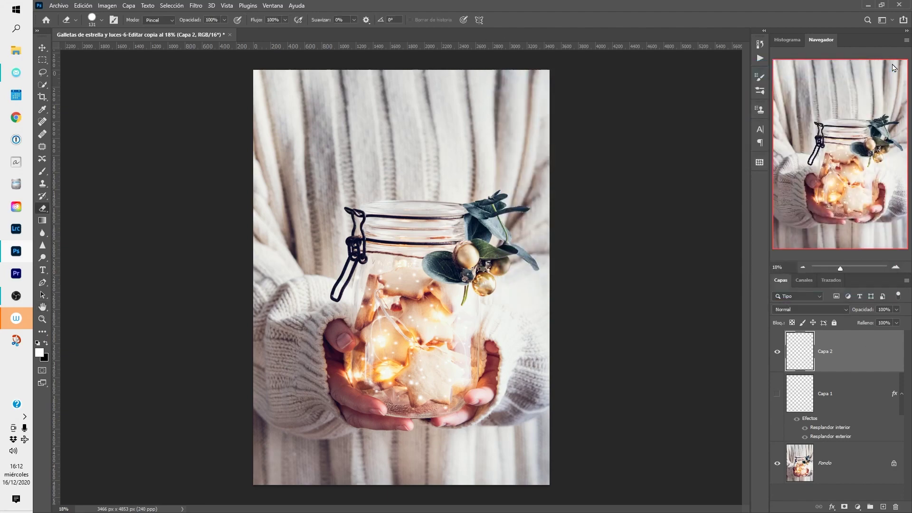
left_click(42, 48)
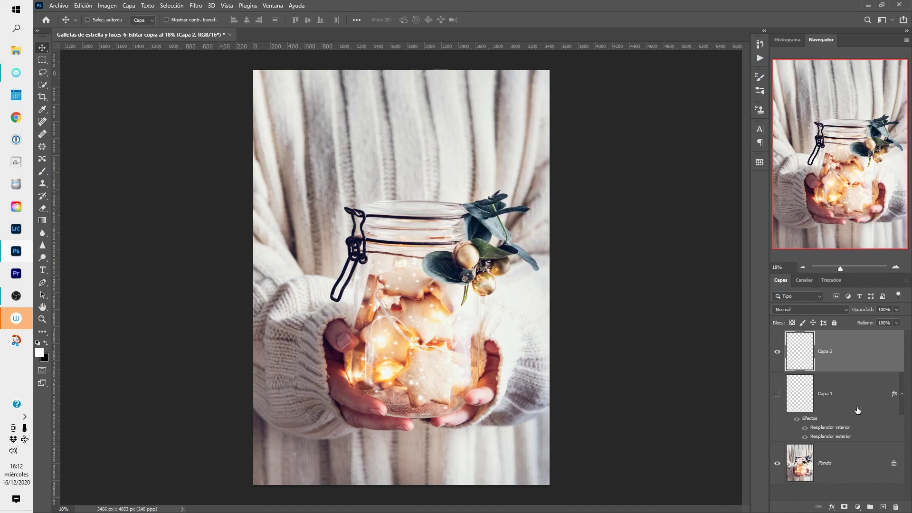
key("alt")
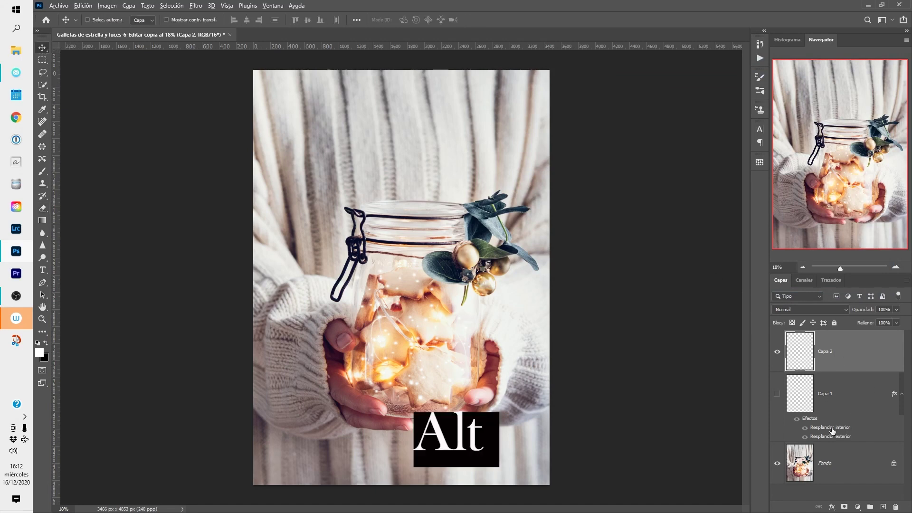
left_click_drag(832, 428, 845, 356)
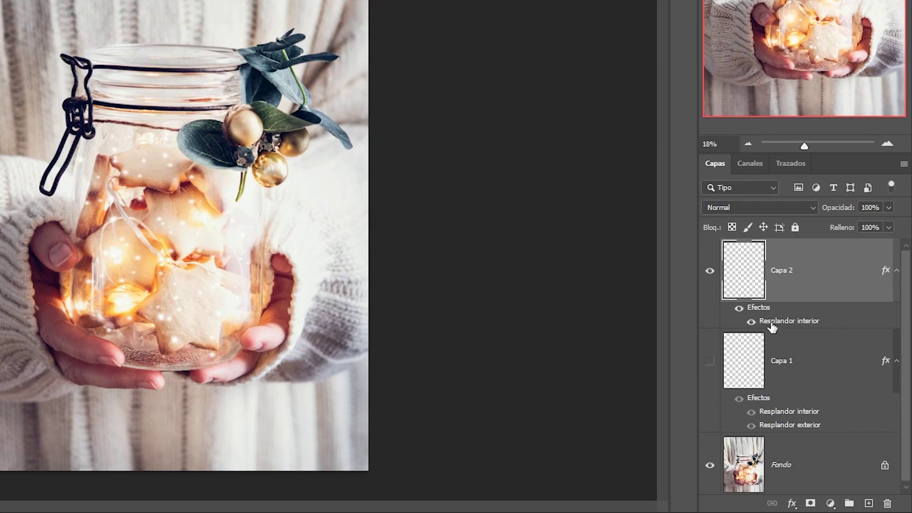
left_click_drag(789, 426, 806, 293)
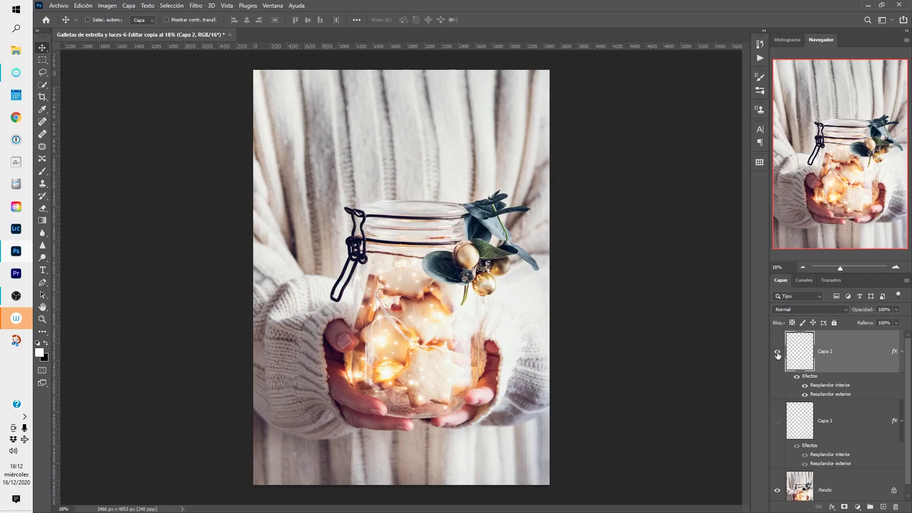
- Hide Capa 2, then add a new empty layer Capa 3 and make it visible
left_click(777, 353)
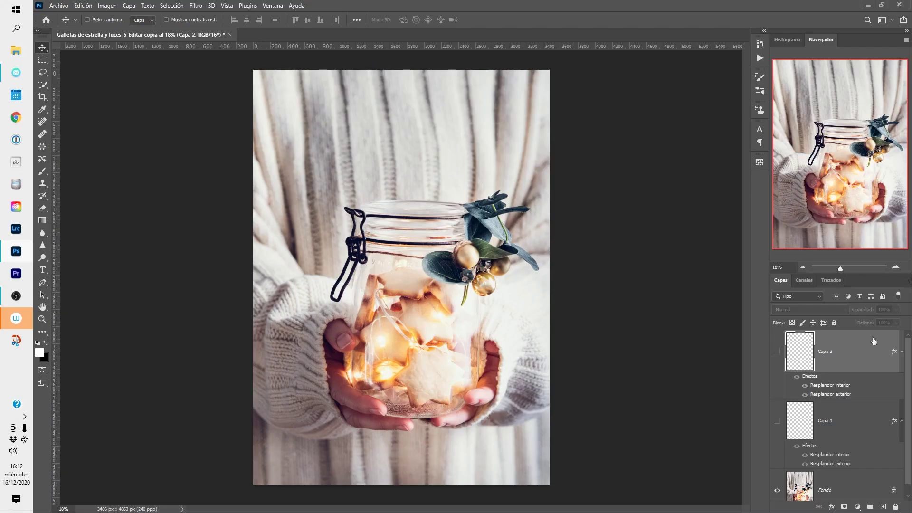
left_click(883, 507)
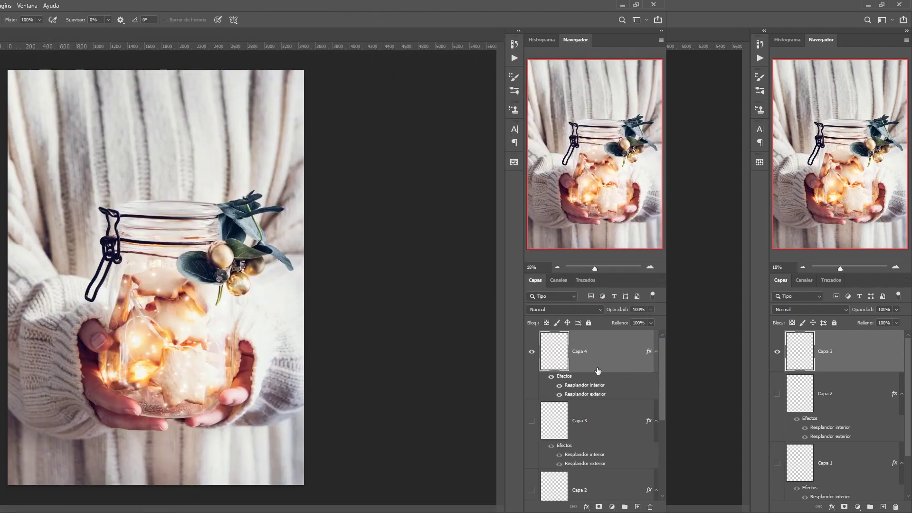
scroll(909, 376, "up", 1)
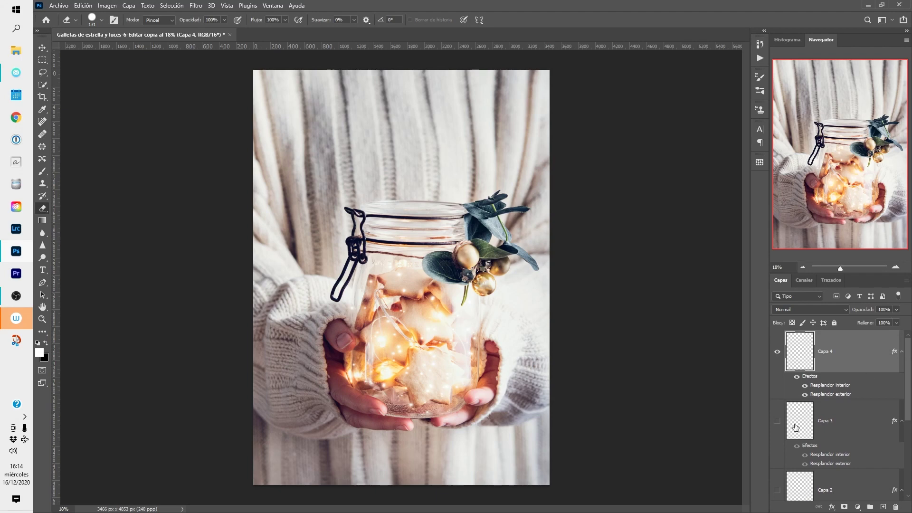
left_click(777, 420)
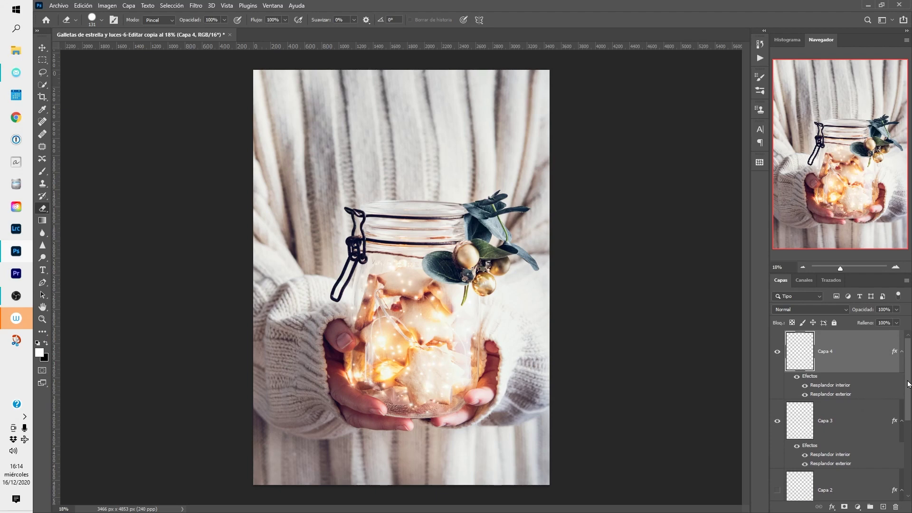
- Check the Capa 2 and Capa 1 sparkles, then hide both layers
scroll(902, 385, "down", 3)
left_click(777, 392)
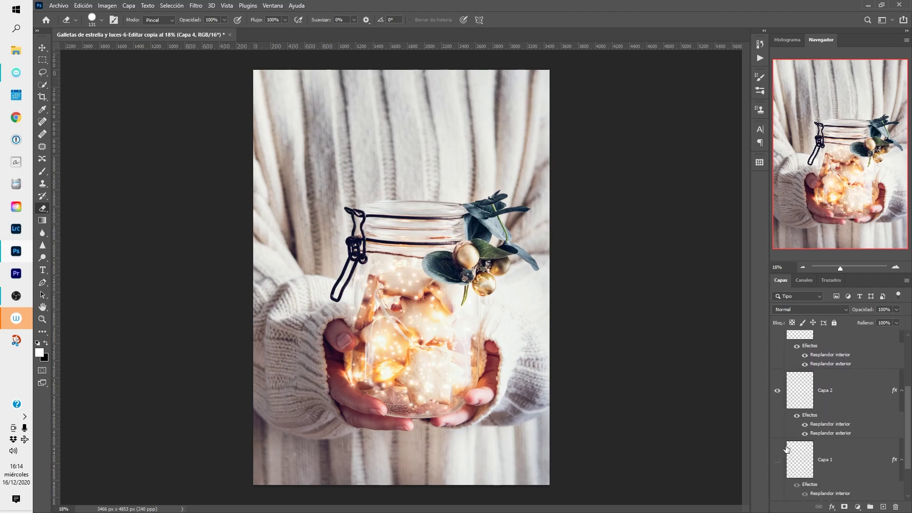
left_click(776, 459)
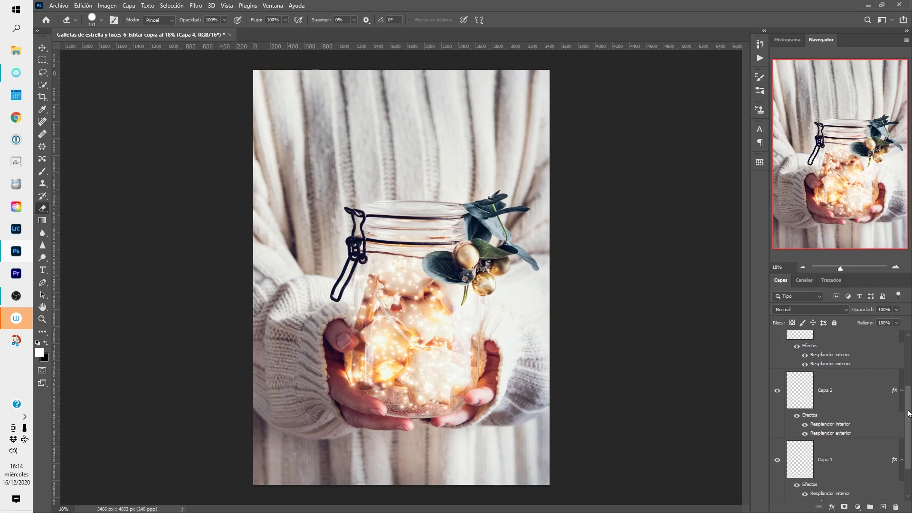
scroll(908, 332, "up", 3)
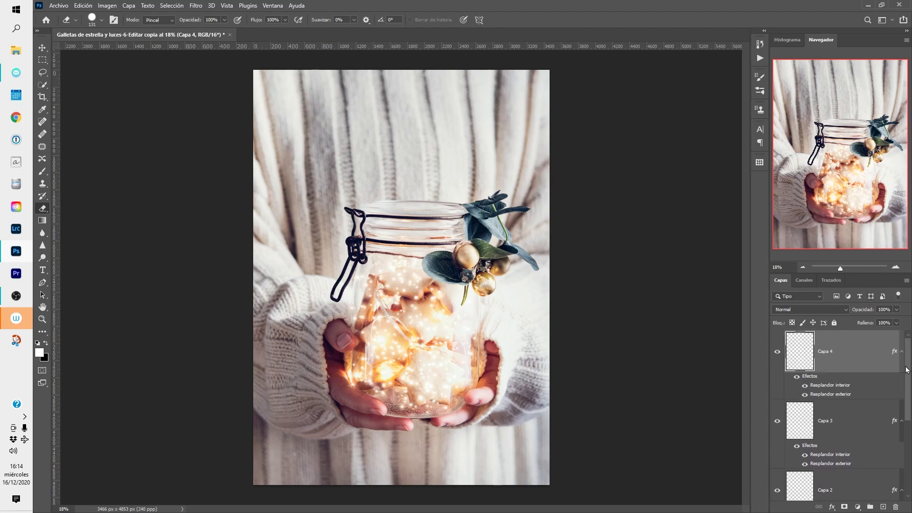
scroll(909, 368, "down", 3)
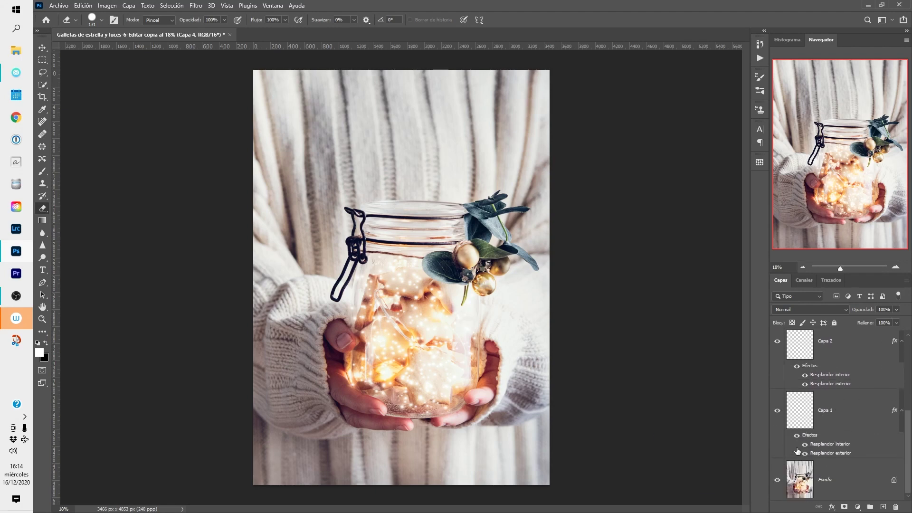
left_click(776, 481, "alt")
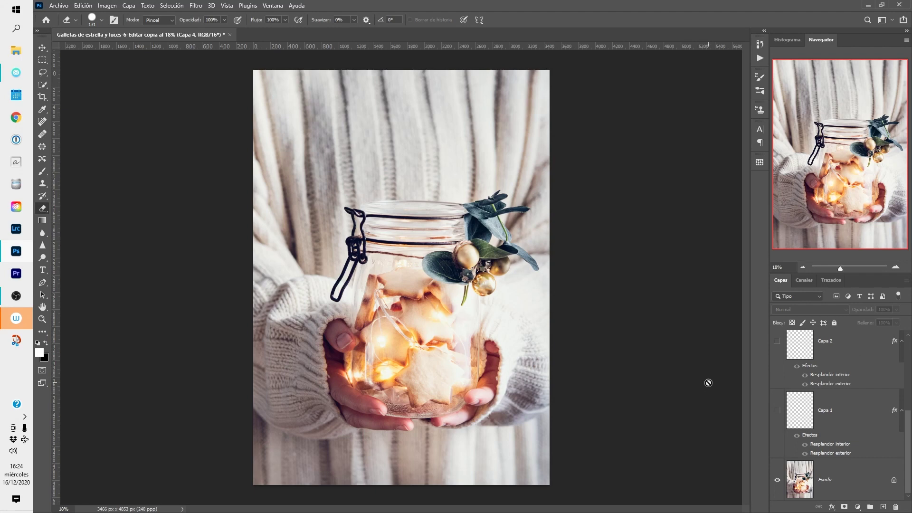
- Show the Línea de tiempo panel and create a frame animation with its first frame
left_click(273, 6)
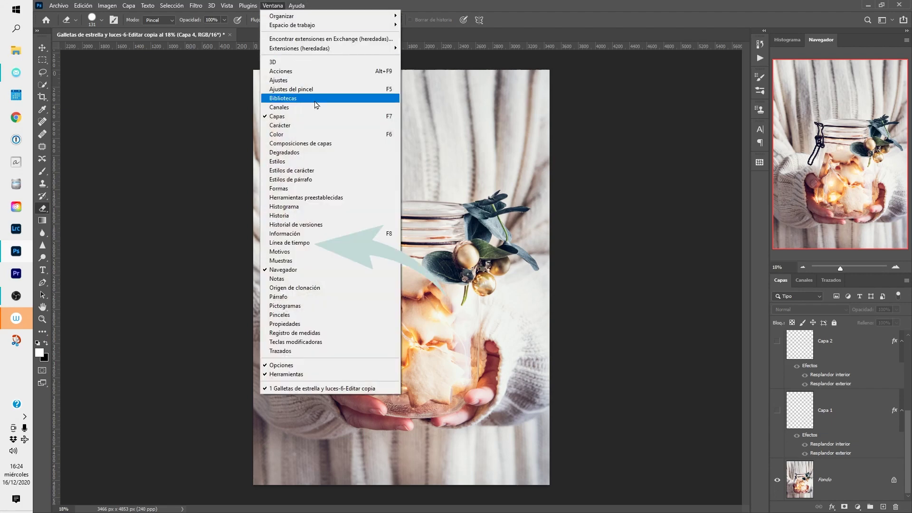
left_click(302, 243)
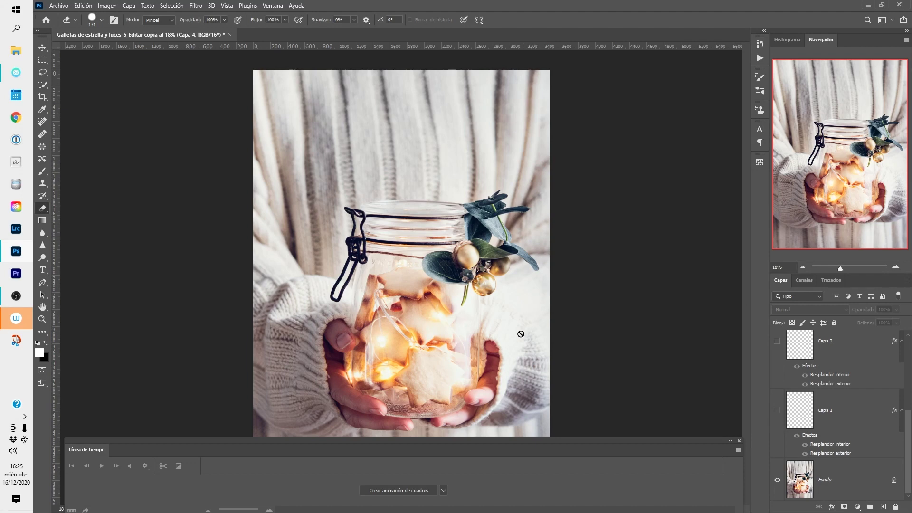
left_click(443, 492)
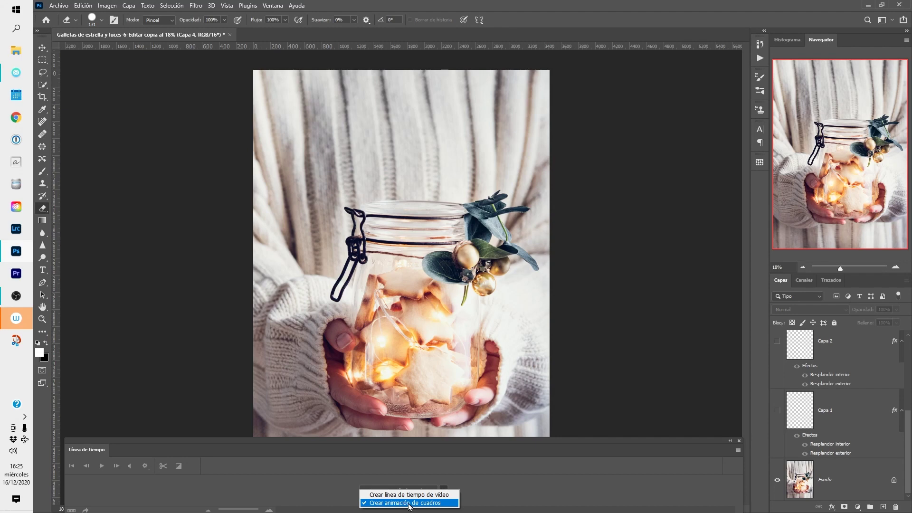
left_click(409, 503)
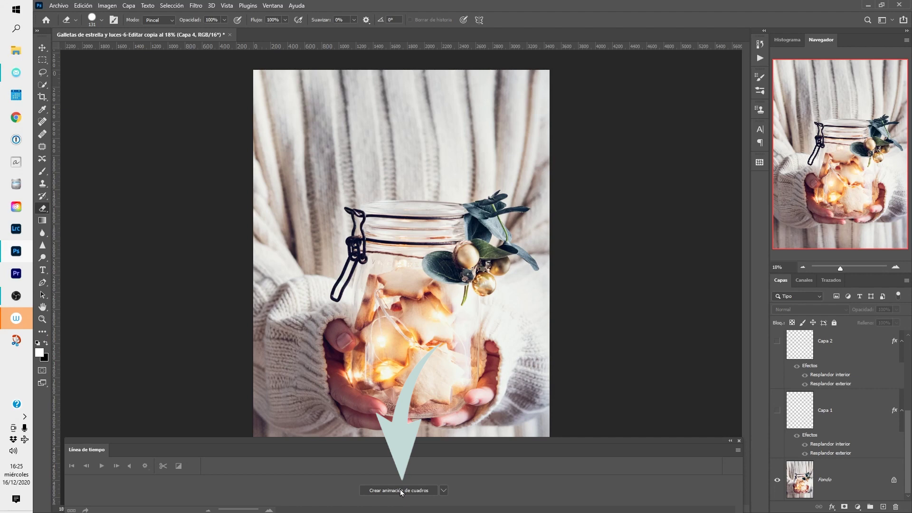
left_click(400, 491)
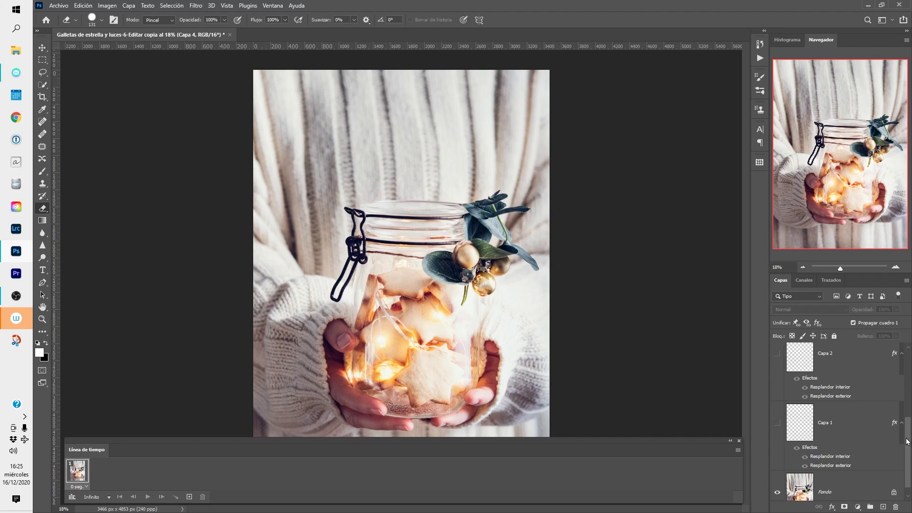
- Make frame one show the Capa 1 and Capa 2 sparkles
left_click_drag(910, 439, 910, 485)
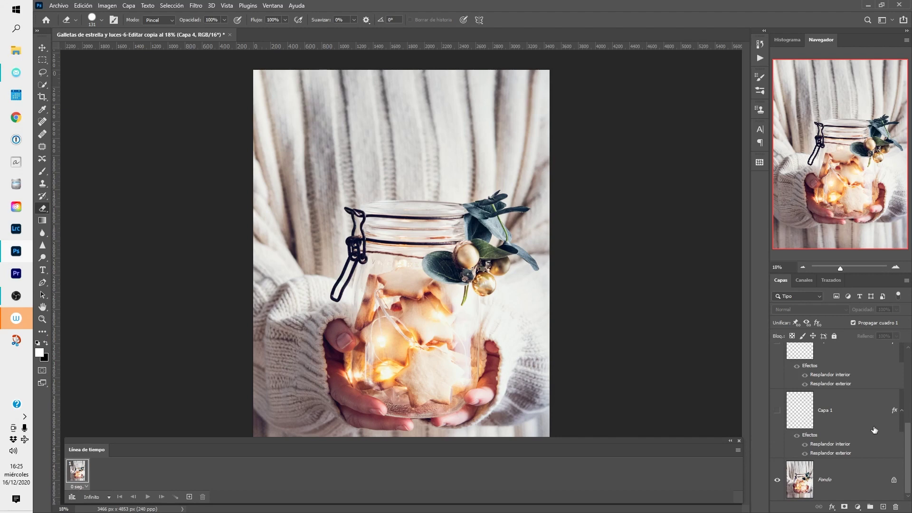
left_click(778, 411)
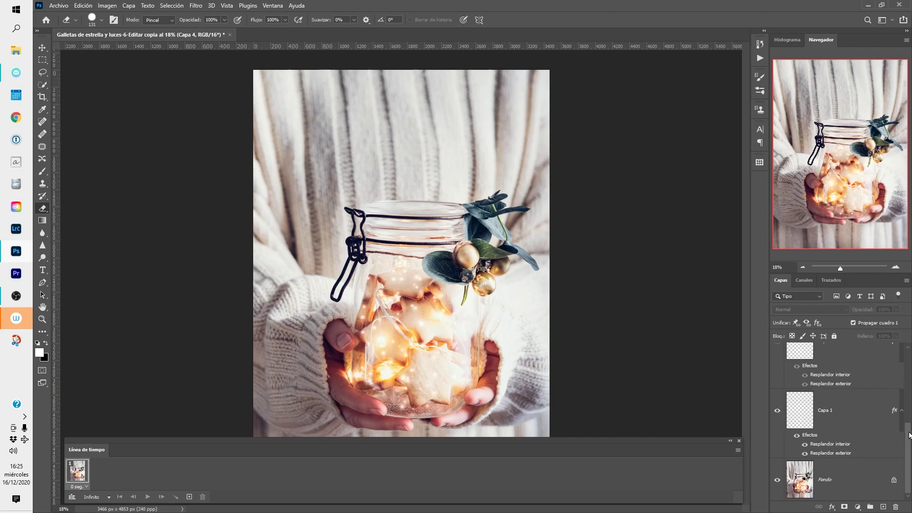
scroll(910, 435, "up", 2)
left_click(778, 391)
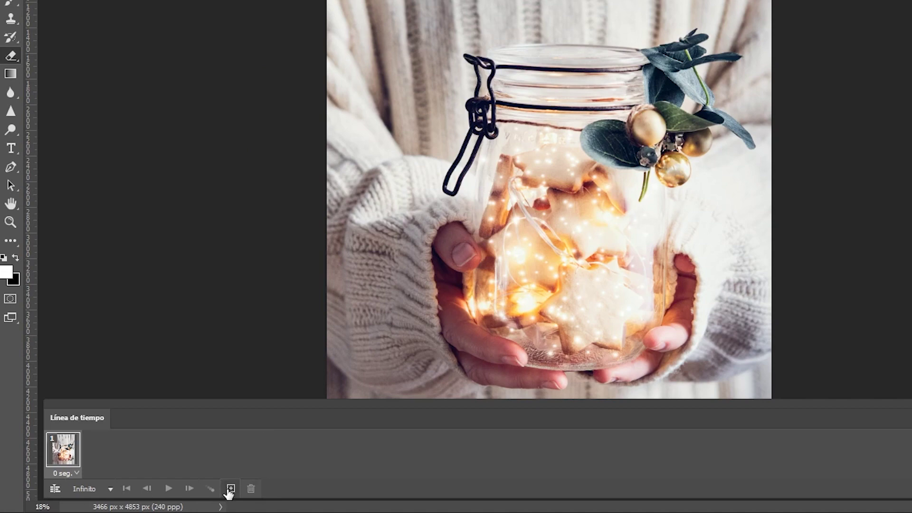
- Add a second frame showing Capa 3 and Capa 4, with Capa 1 and Capa 2 hidden
left_click(230, 490)
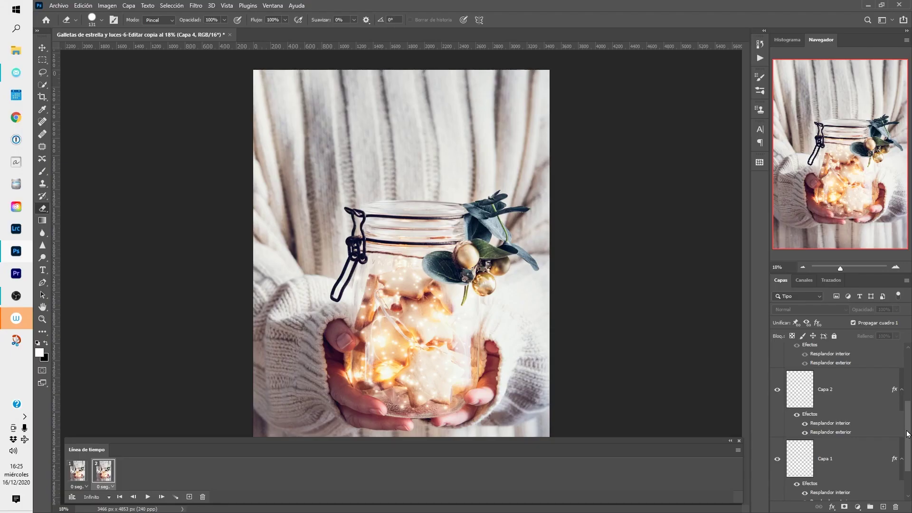
left_click_drag(907, 433, 907, 384)
left_click(777, 433)
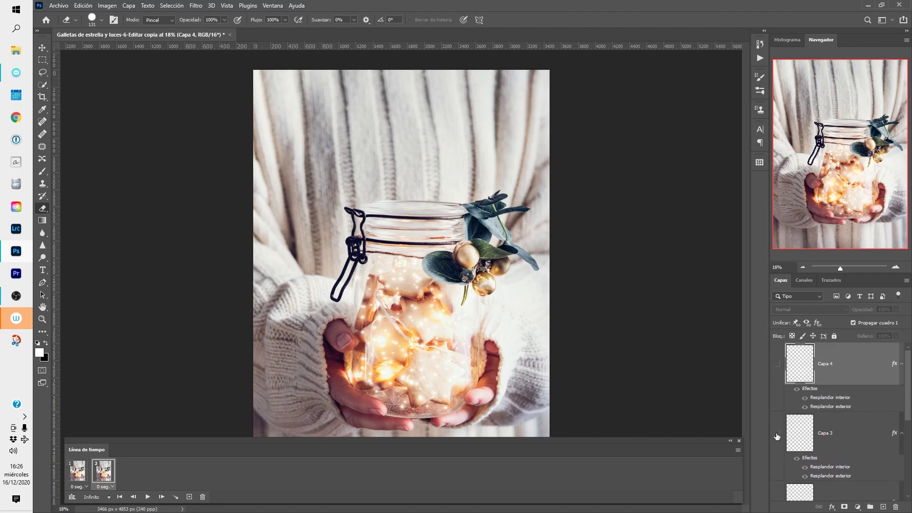
left_click(777, 365)
scroll(845, 413, "down", 2)
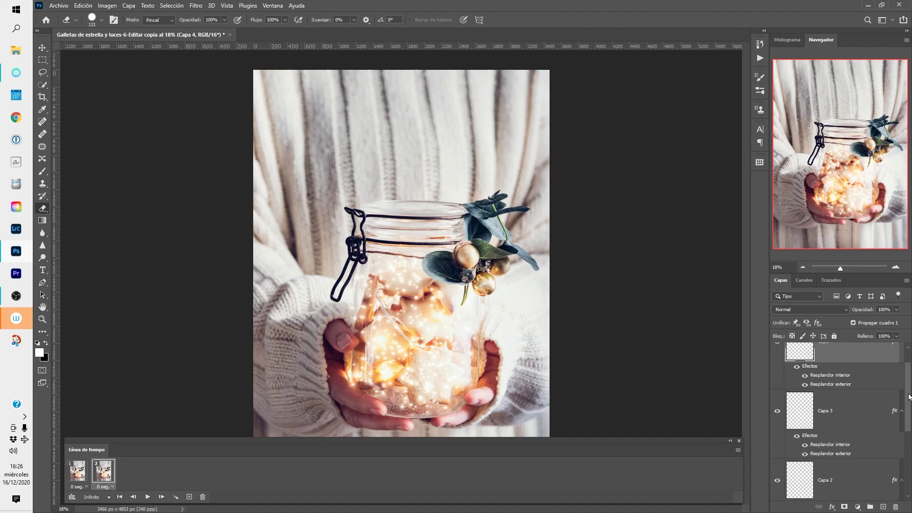
left_click(777, 407)
left_click(776, 476)
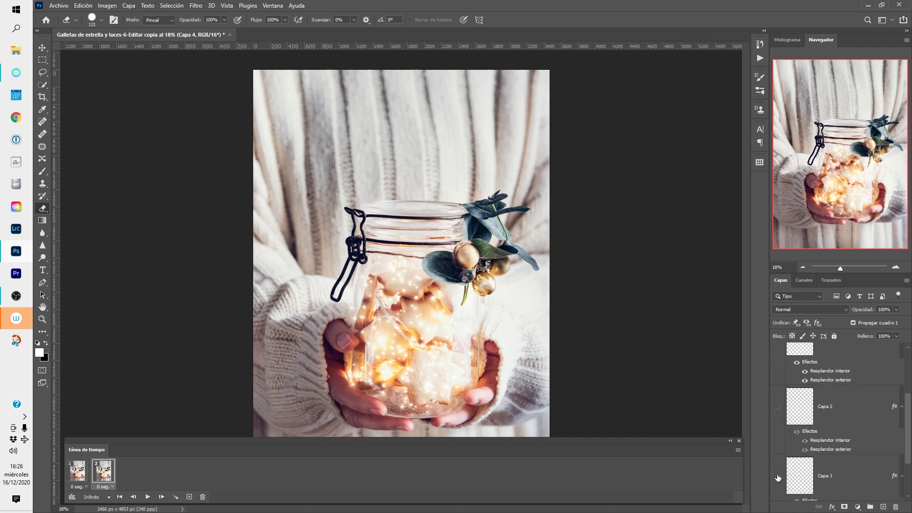
left_click_drag(909, 435, 908, 405)
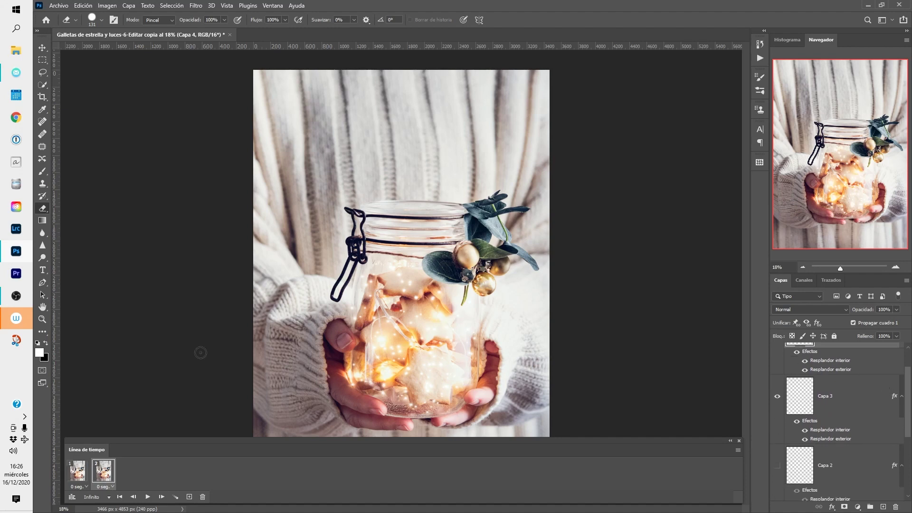
- Add a third frame with Capa 4 hidden and Capa 1 shown again
left_click(190, 497)
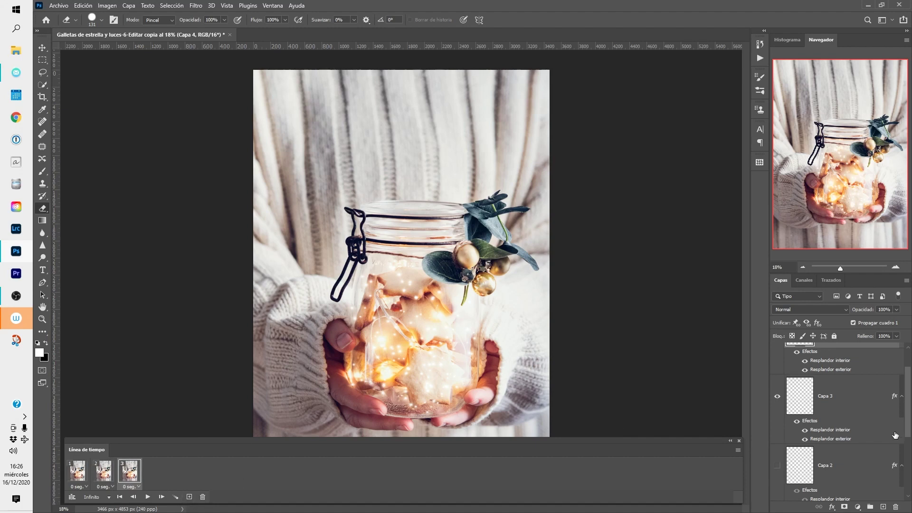
left_click_drag(904, 433, 910, 377)
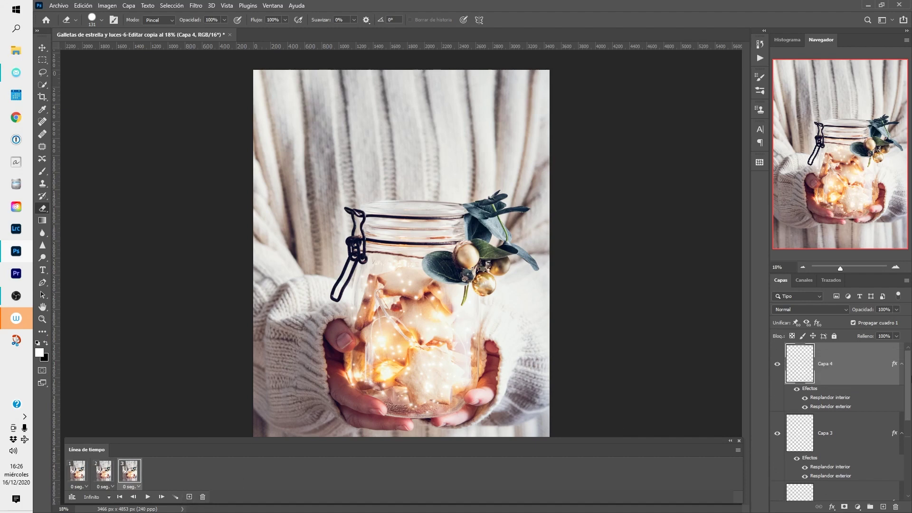
left_click(777, 366)
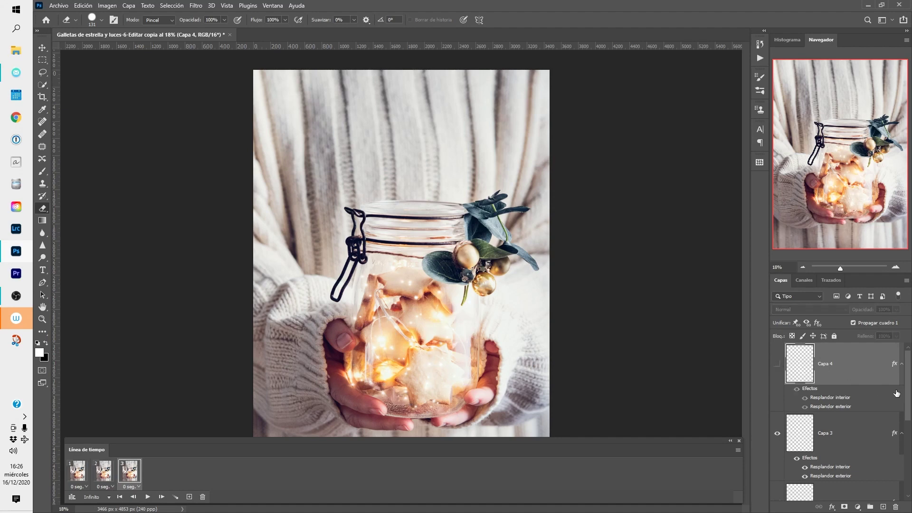
left_click_drag(908, 393, 908, 463)
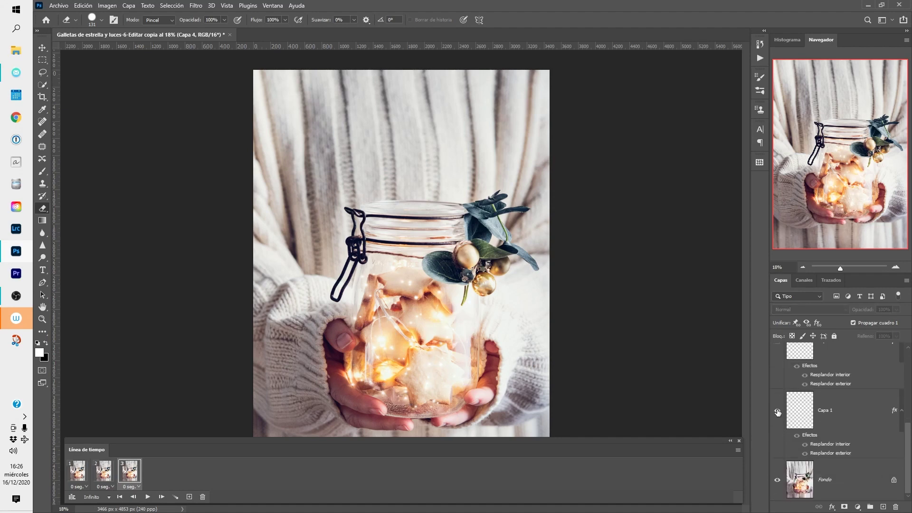
left_click(777, 412)
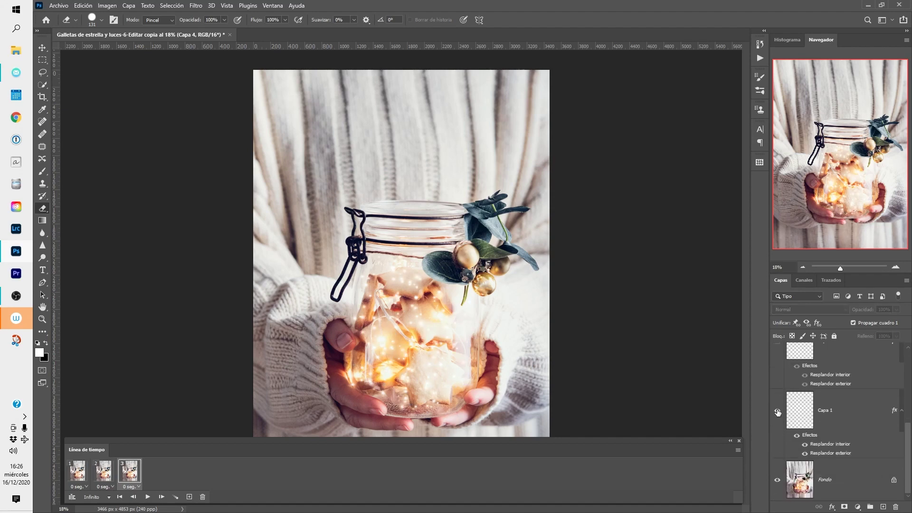
- Add a fourth frame showing Capa 2 and Capa 4 sparkles, with Capa 3 hidden
left_click(189, 496)
scroll(898, 432, "up", 2)
scroll(898, 432, "up", 3)
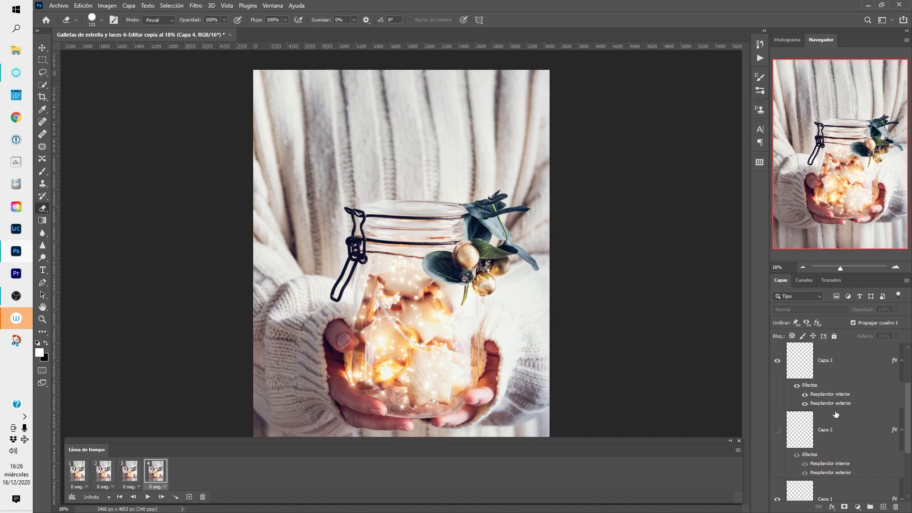
left_click(778, 430)
left_click(777, 500)
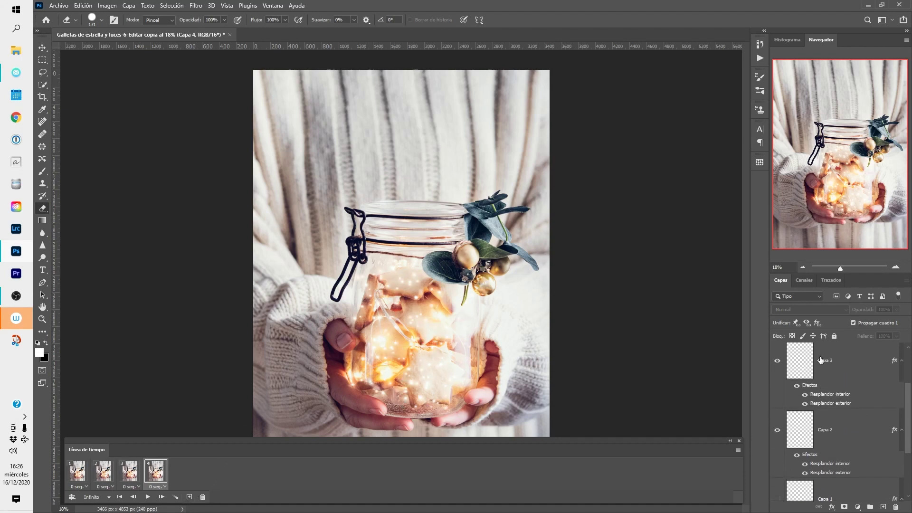
left_click(777, 360)
left_click_drag(909, 405, 908, 370)
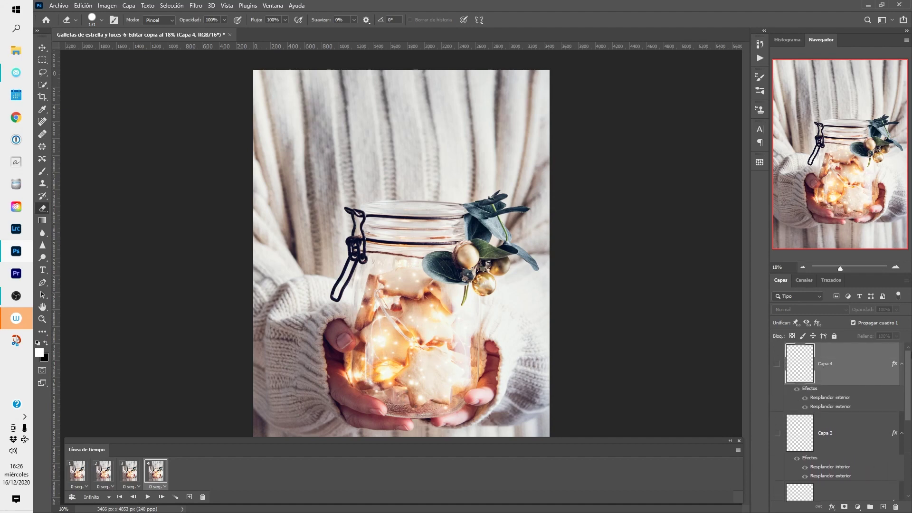
left_click(777, 364)
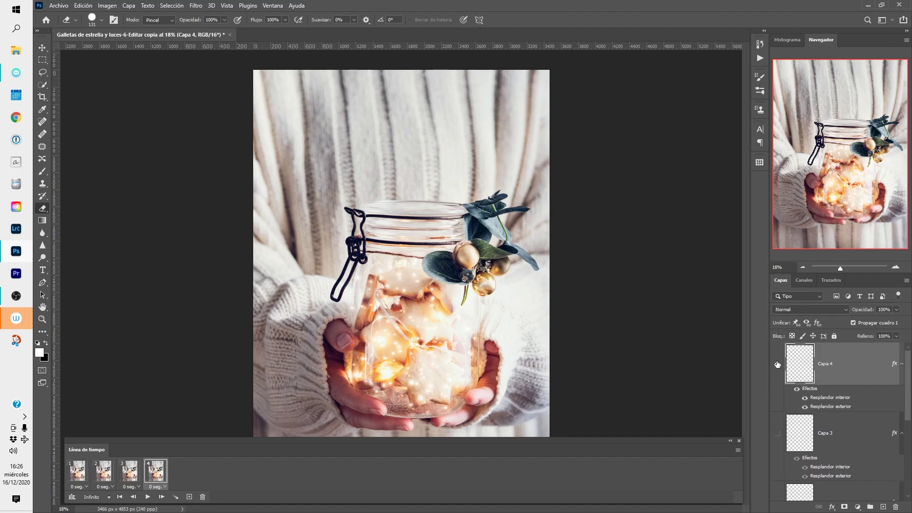
left_click(73, 473)
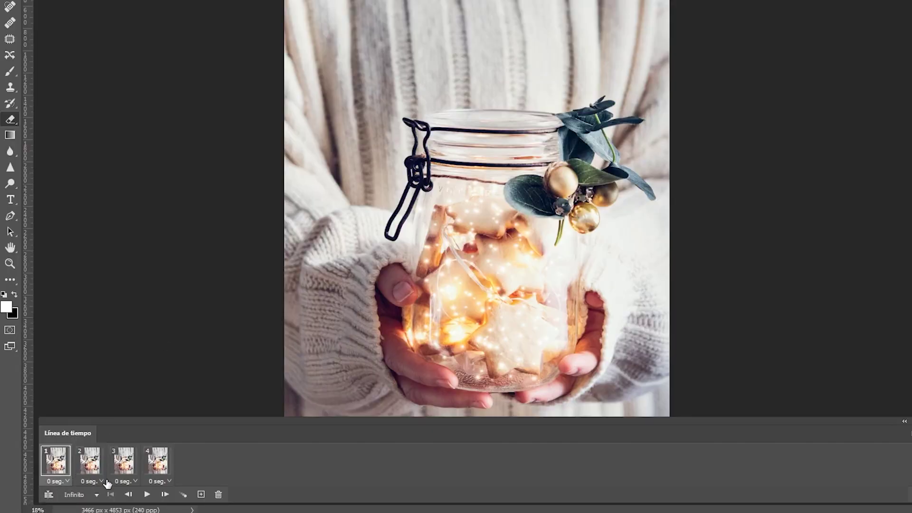
- Set the delay of all four frames to 0.5 seconds
left_click(66, 481)
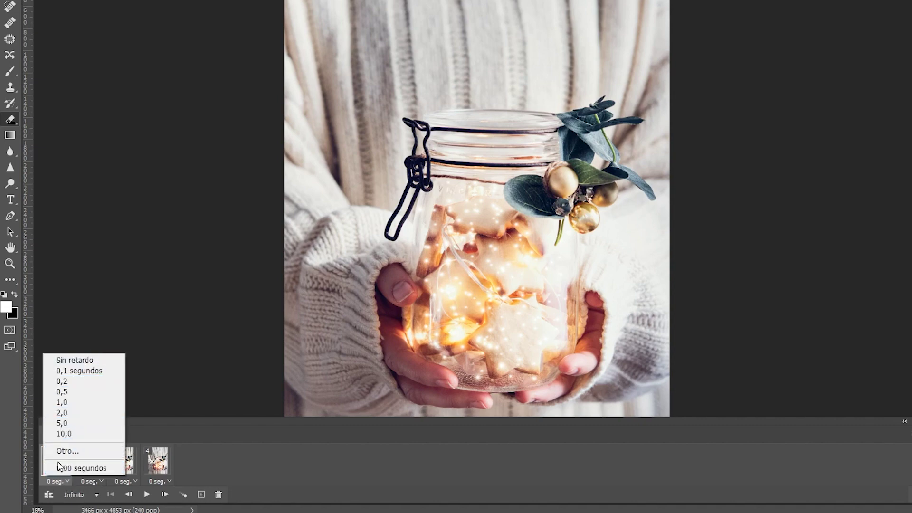
left_click(237, 472)
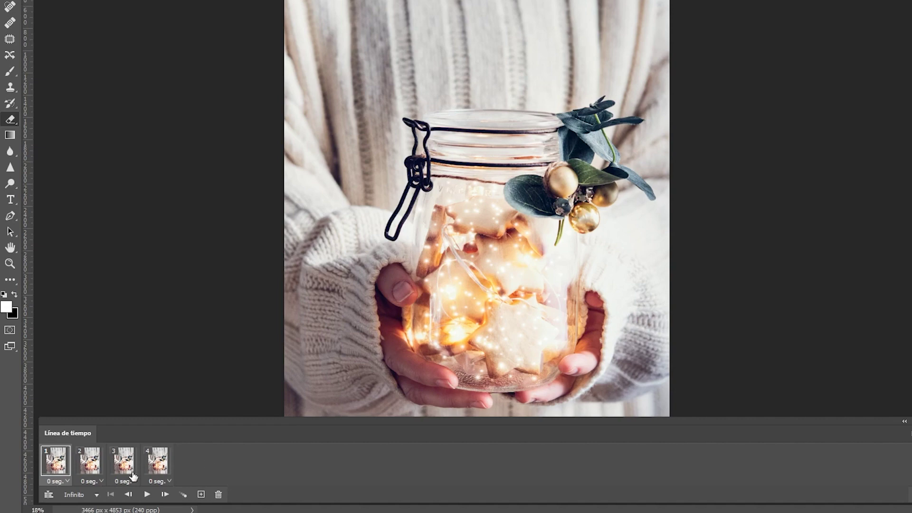
left_click(158, 468, "shift")
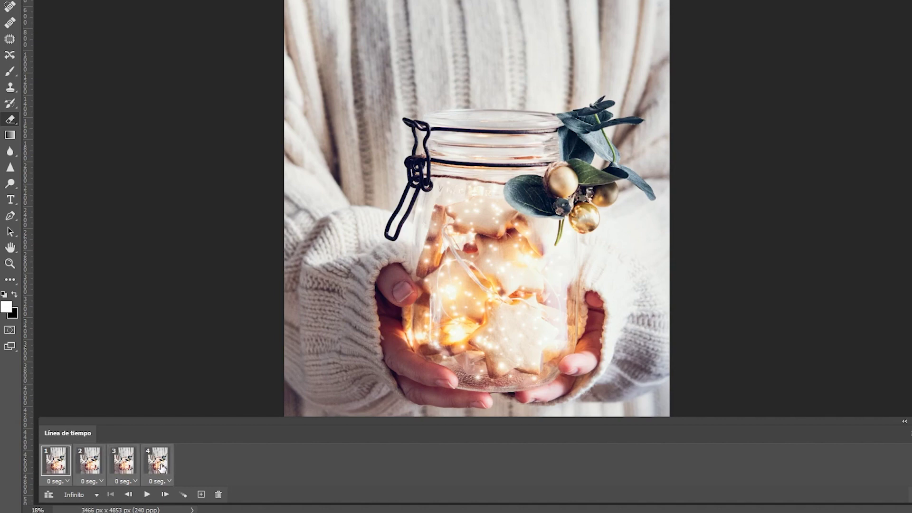
left_click(68, 482)
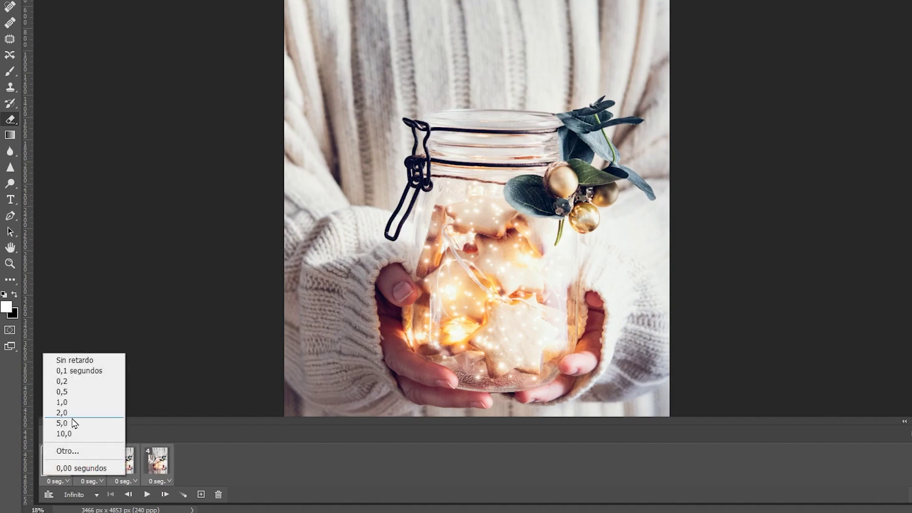
left_click(75, 392)
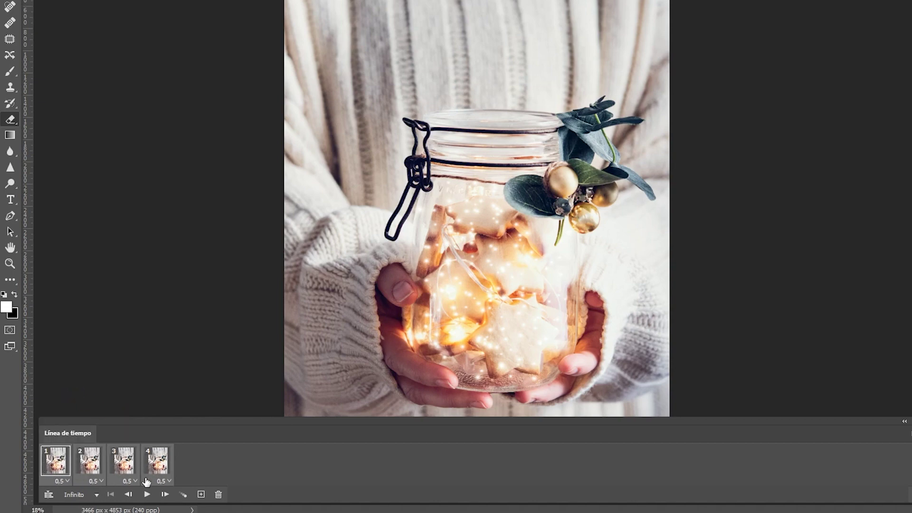
- Set looping to Infinito and play the animation preview
left_click(96, 495)
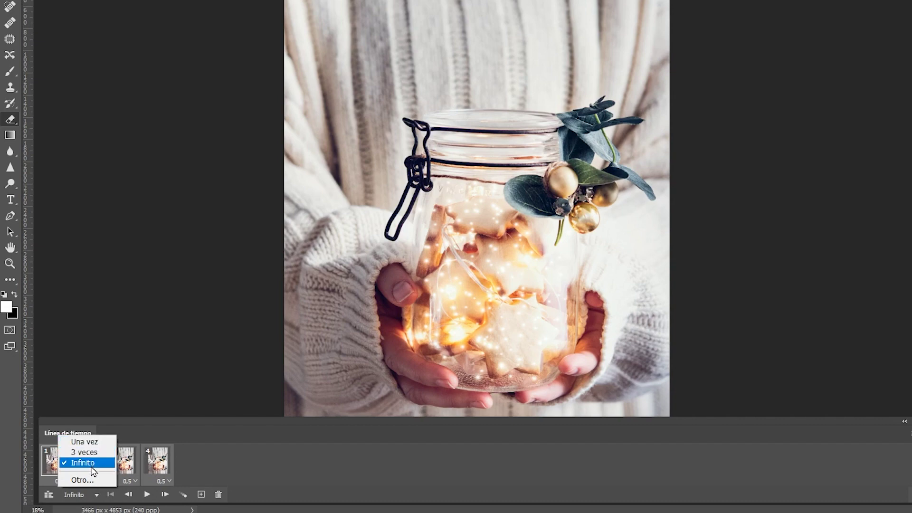
left_click(95, 463)
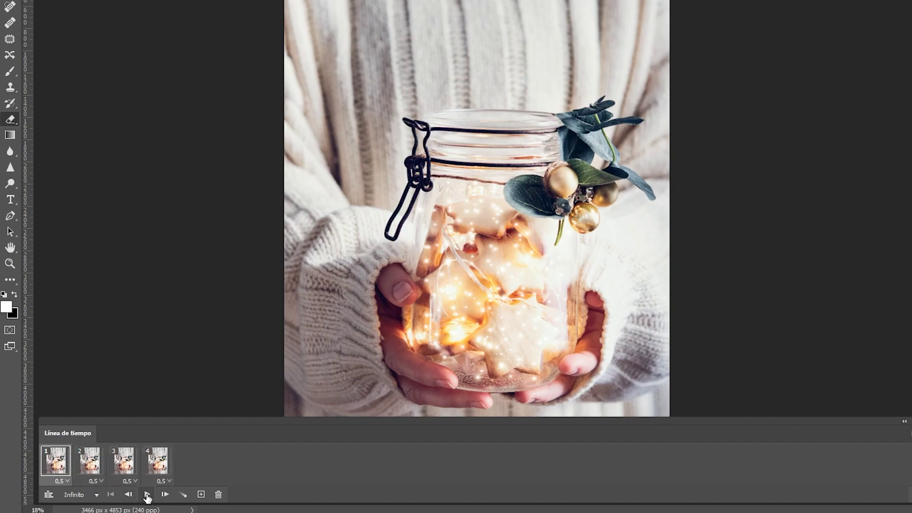
left_click(147, 497)
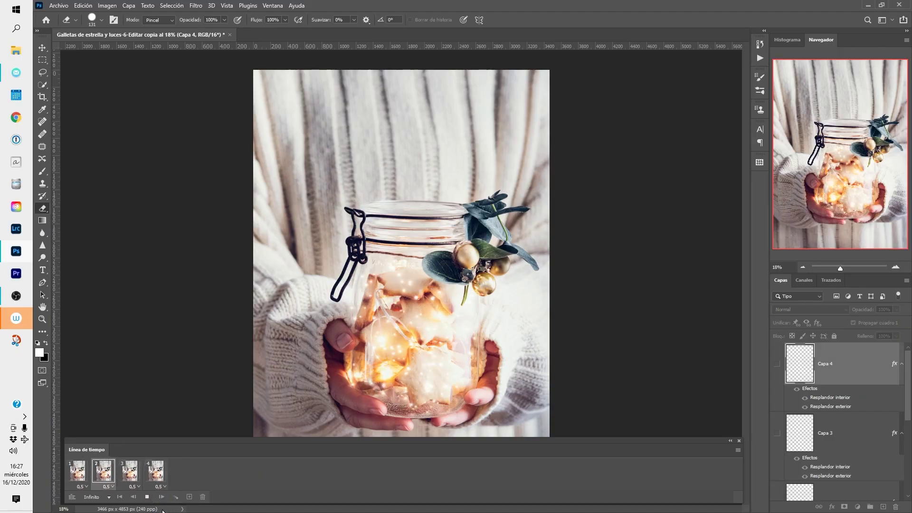
- Stop playback and add a fifth frame after frame 4, showing Capa 1 and hiding Capa 2
left_click(76, 473)
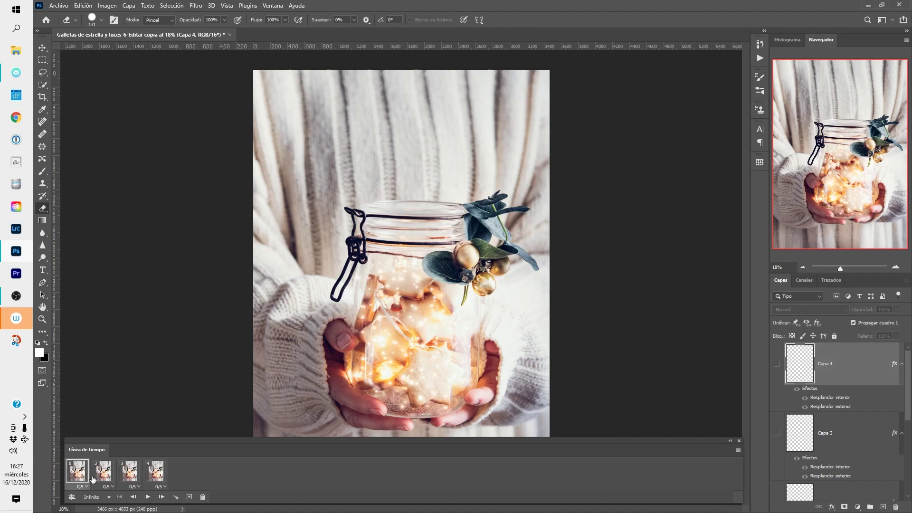
left_click(154, 472)
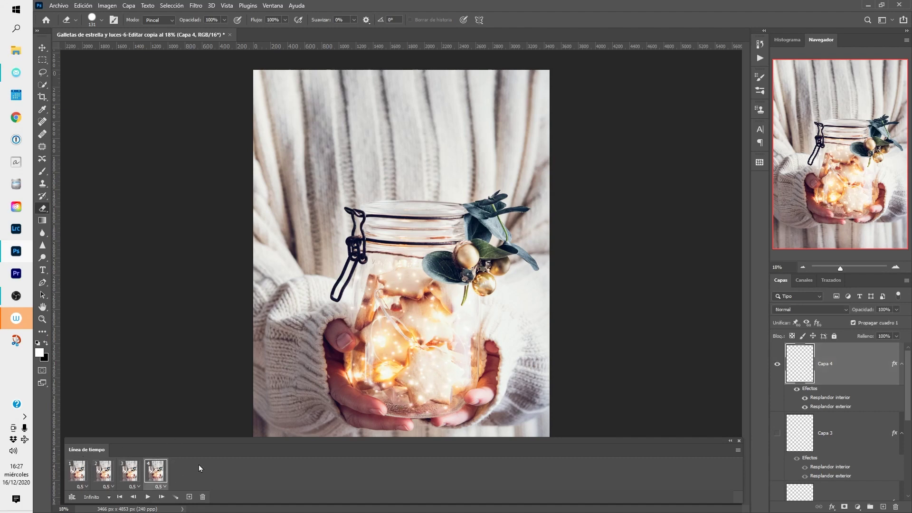
left_click(190, 496)
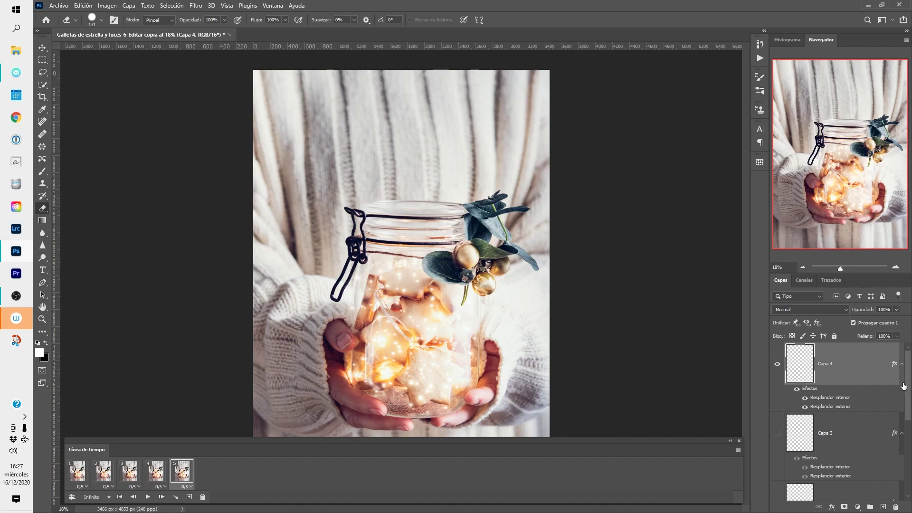
left_click_drag(907, 387, 903, 459)
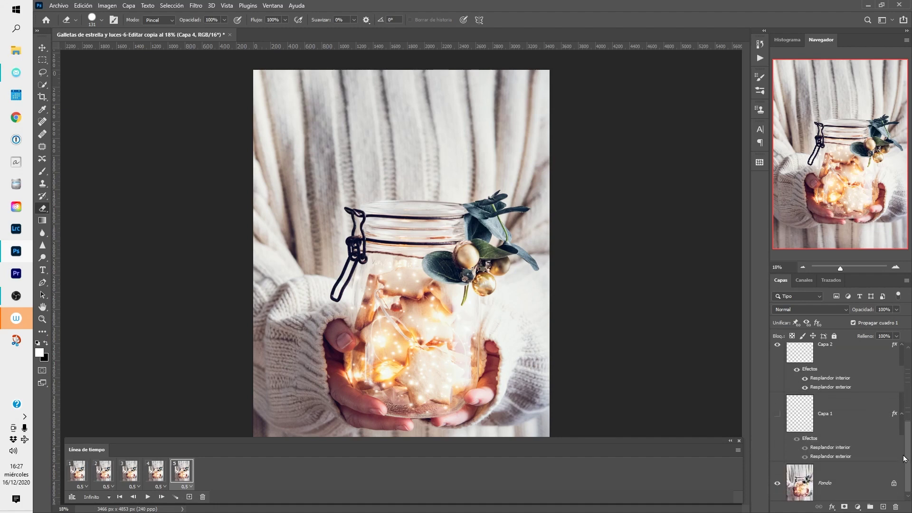
left_click(777, 413)
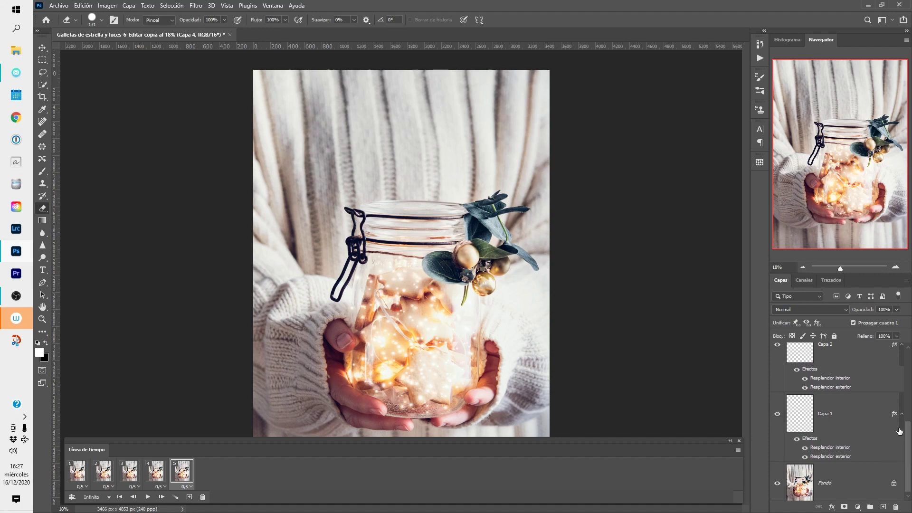
scroll(907, 417, "up", 2)
scroll(908, 405, "up", 5)
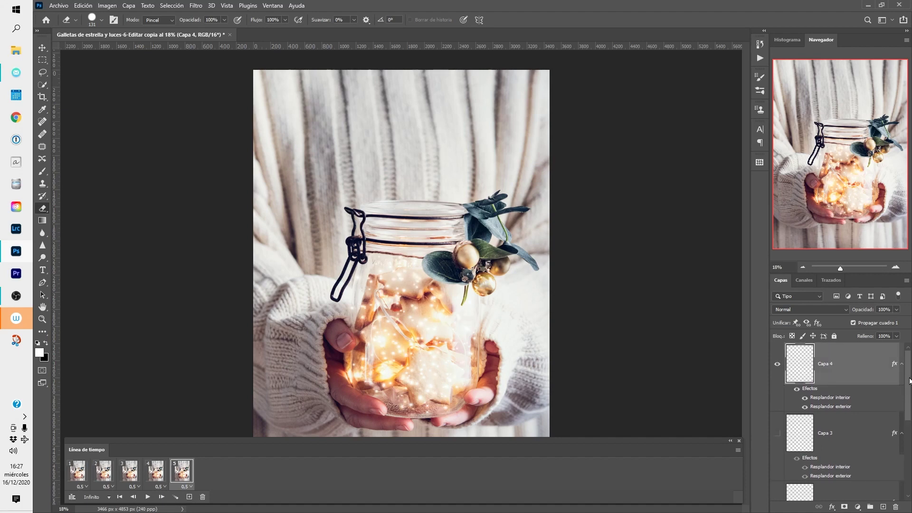
left_click(777, 364)
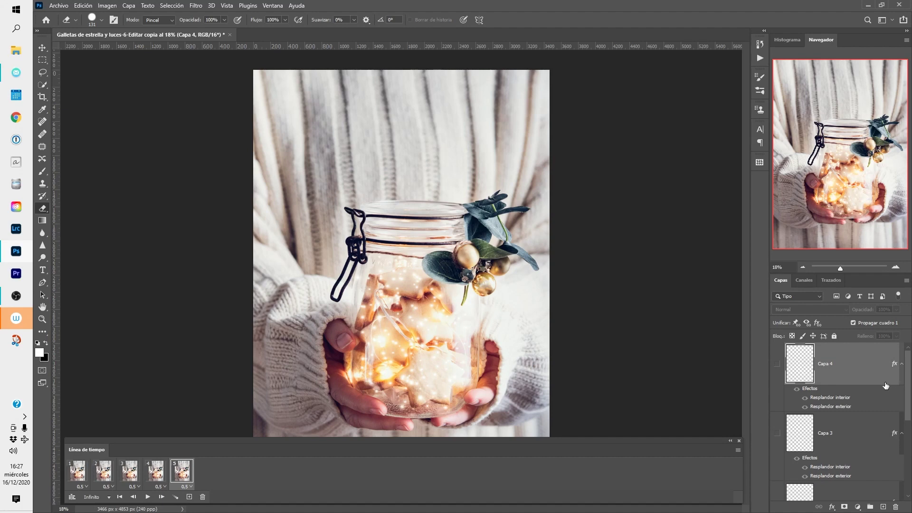
left_click(777, 363)
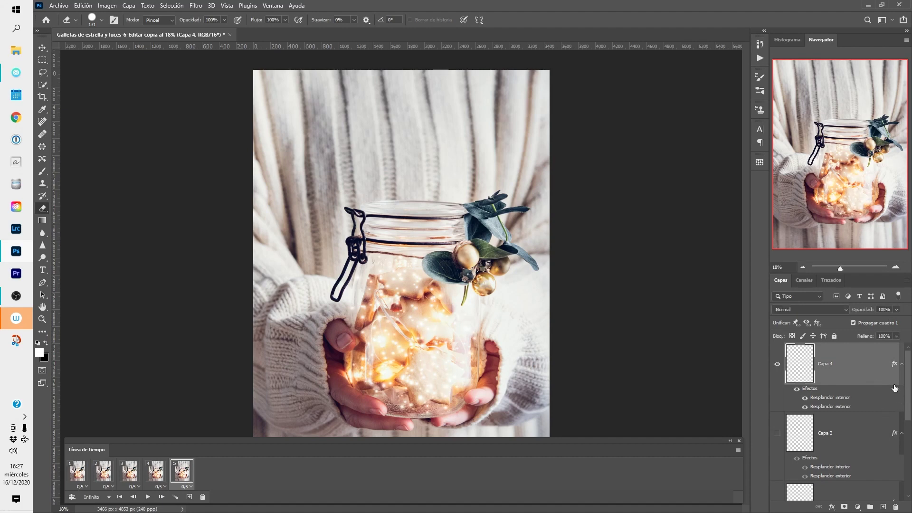
scroll(907, 390, "down", 1)
left_click_drag(908, 394, 908, 411)
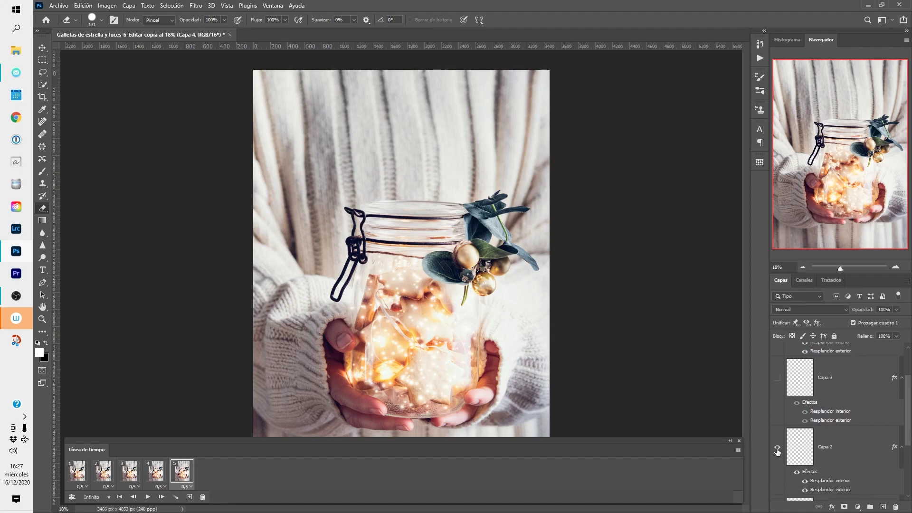
left_click(777, 449)
scroll(891, 428, "down", 2)
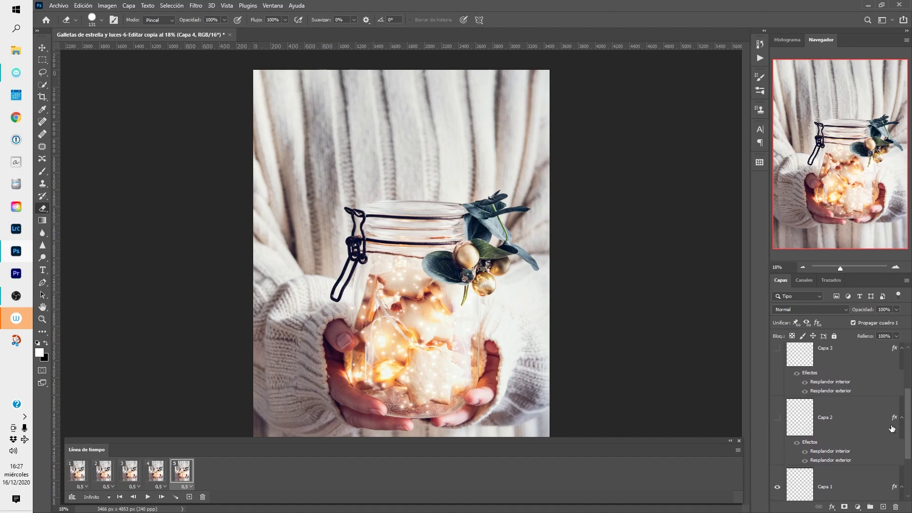
- Add a sixth frame showing Capa 2 and Capa 3 only, then preview from frame one
left_click(189, 496)
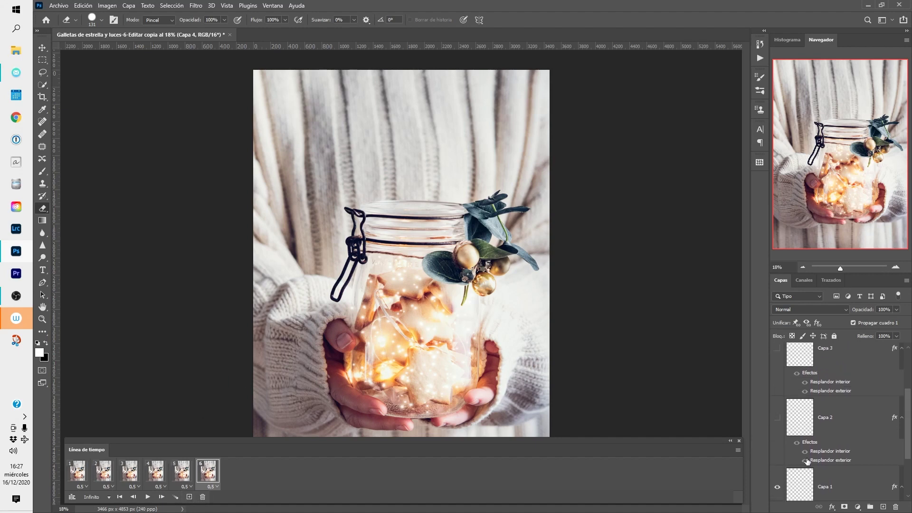
left_click(777, 486)
left_click(777, 417)
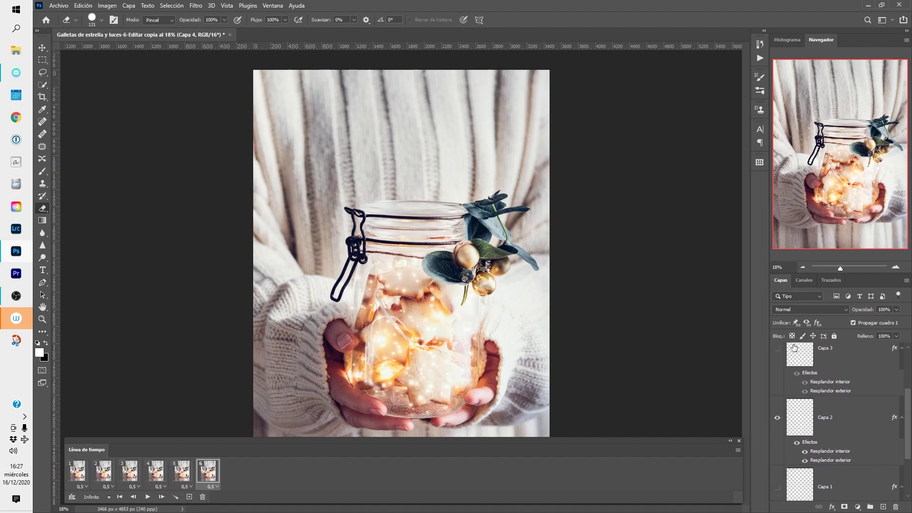
left_click(777, 350)
scroll(807, 376, "up", 3)
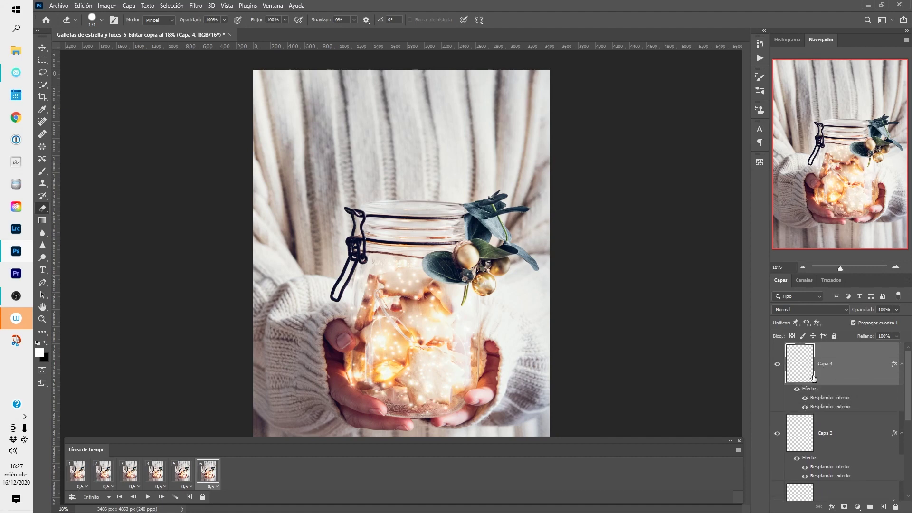
left_click(777, 365)
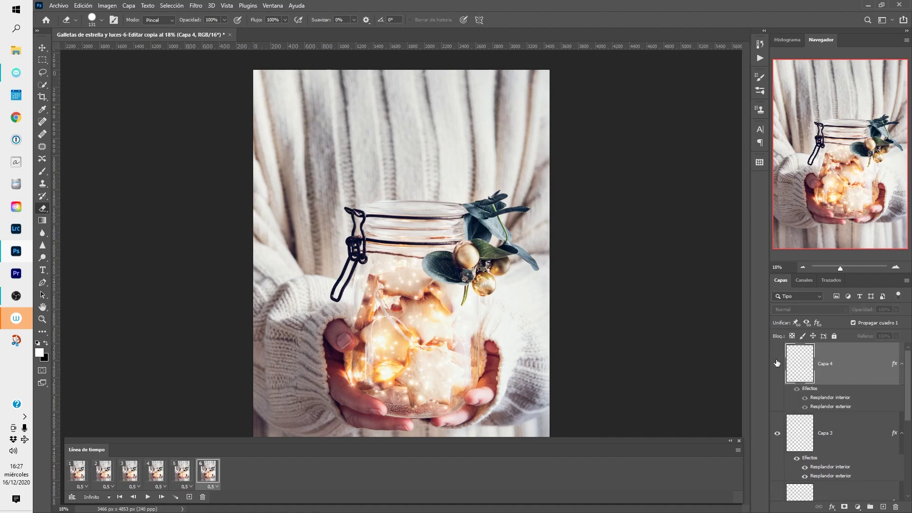
left_click(77, 470)
left_click(147, 496)
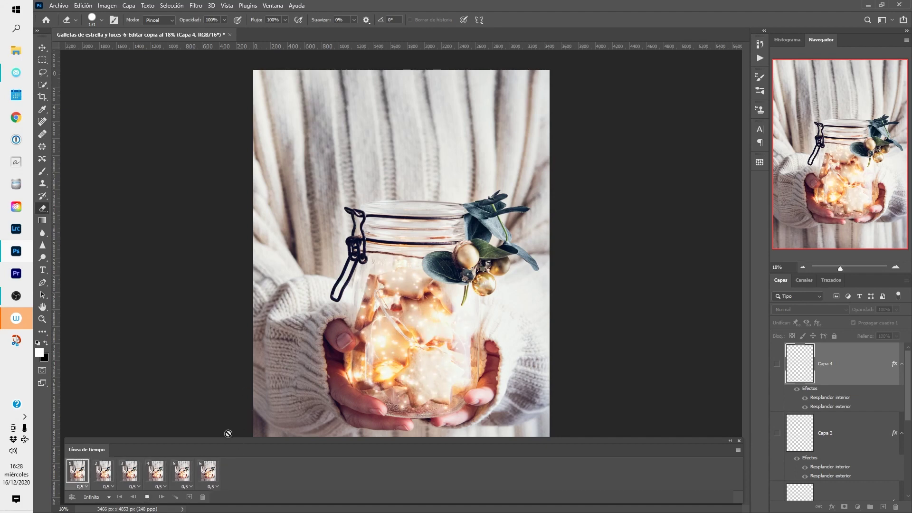
- Stop the preview, close the Timeline panel and open the Archivo menu
left_click(147, 496)
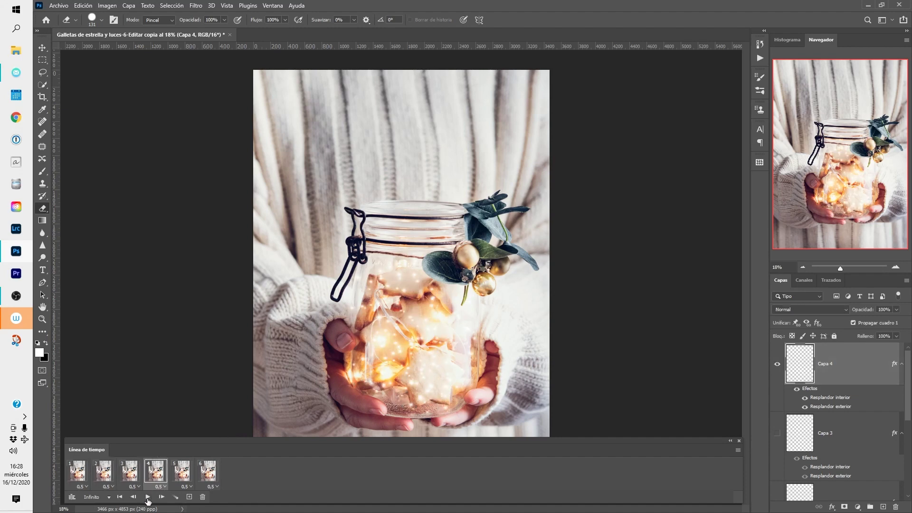
left_click(739, 440)
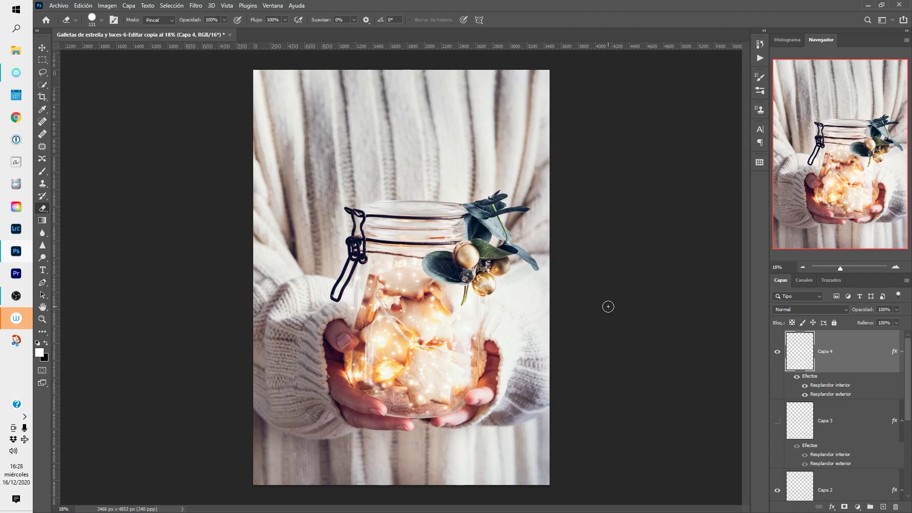
left_click(59, 6)
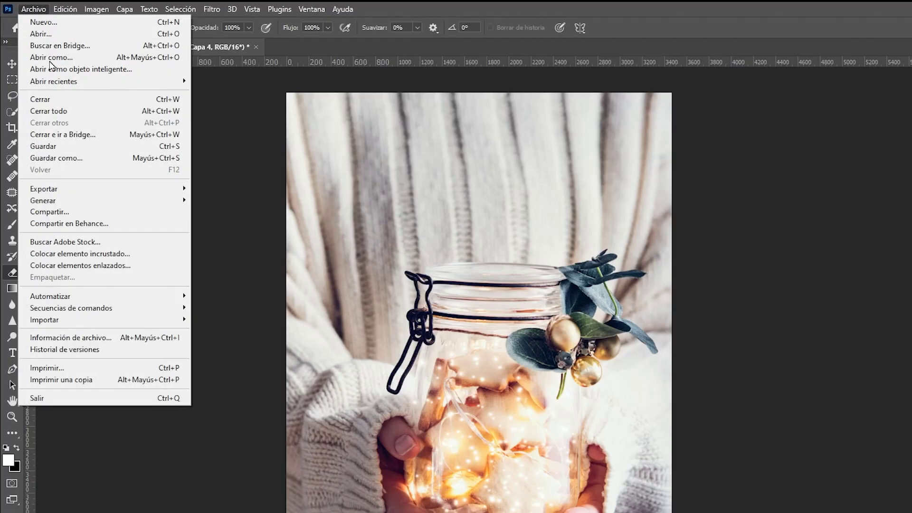
mouse_move(44, 189)
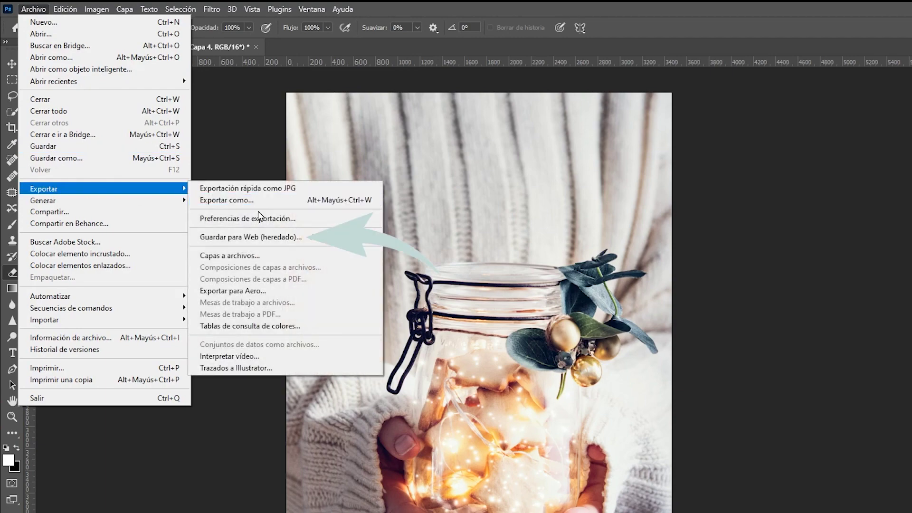
- Export via Guardar para Web (heredado) as a GIF 1080 px wide to the Desktop
left_click(252, 237)
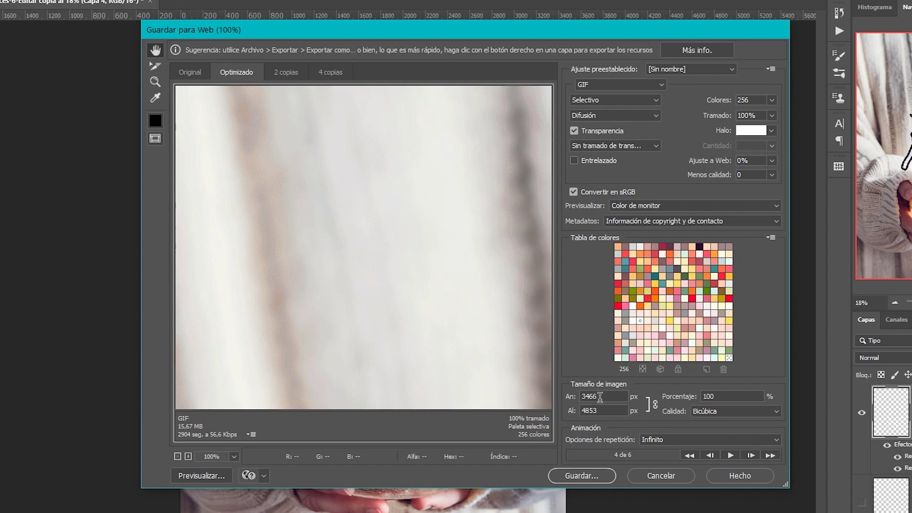
left_click(575, 398)
type("10")
type("80")
left_click(577, 476)
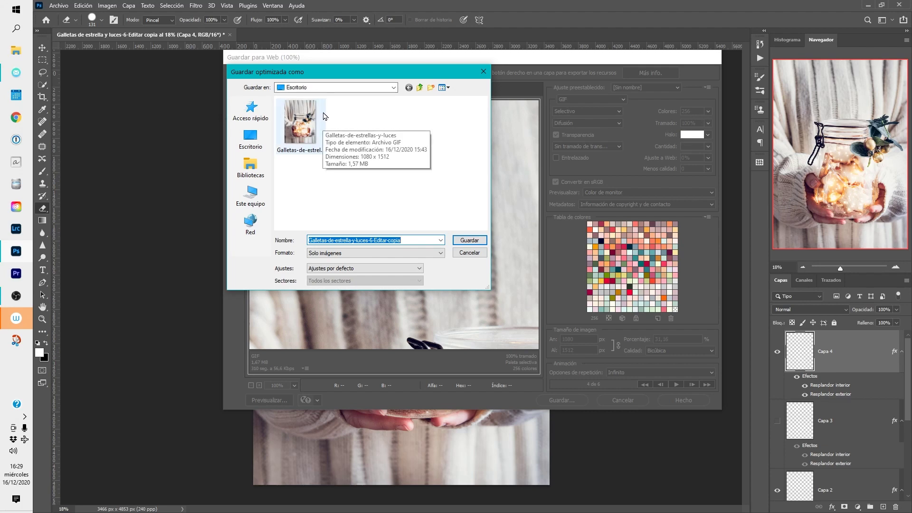
left_click(470, 240)
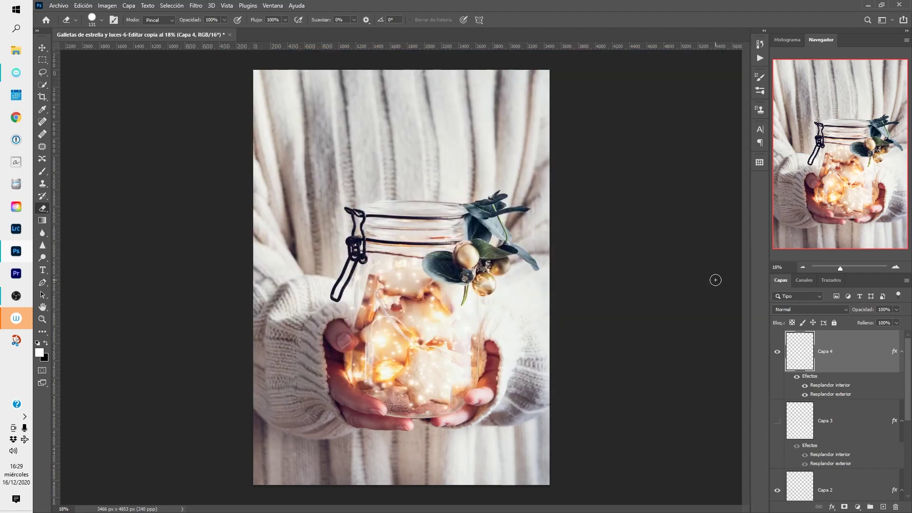
- Minimize Photoshop and open Galletas-de-estrella-y-luces-6-Editar-copia.gif from the desktop in Photos
left_click(867, 6)
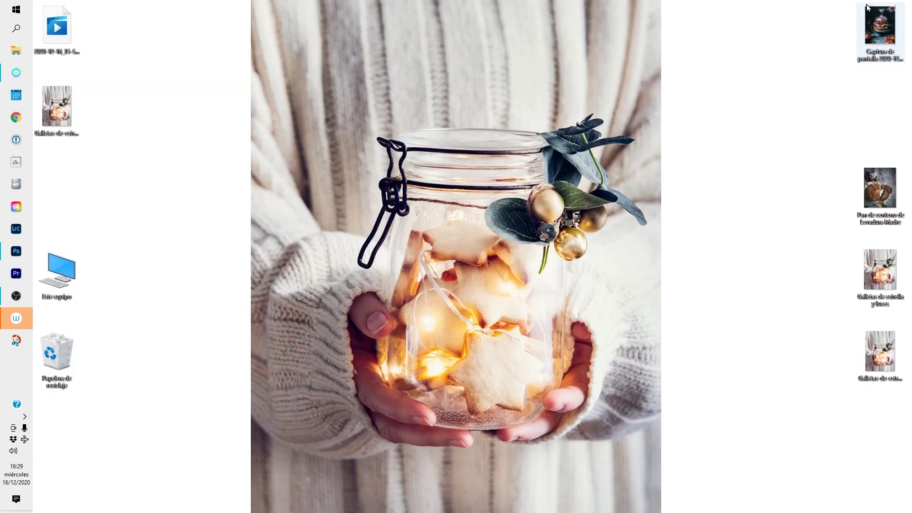
left_click_drag(72, 125, 317, 209)
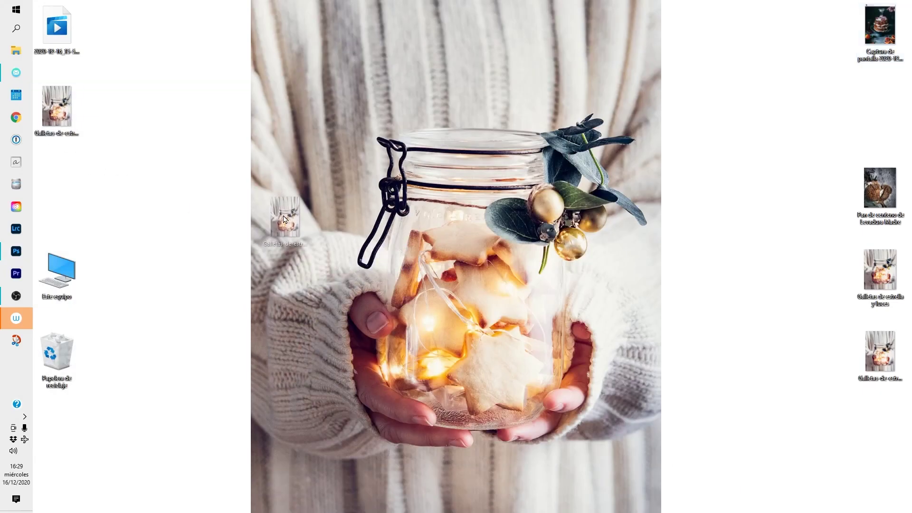
double_click(295, 192)
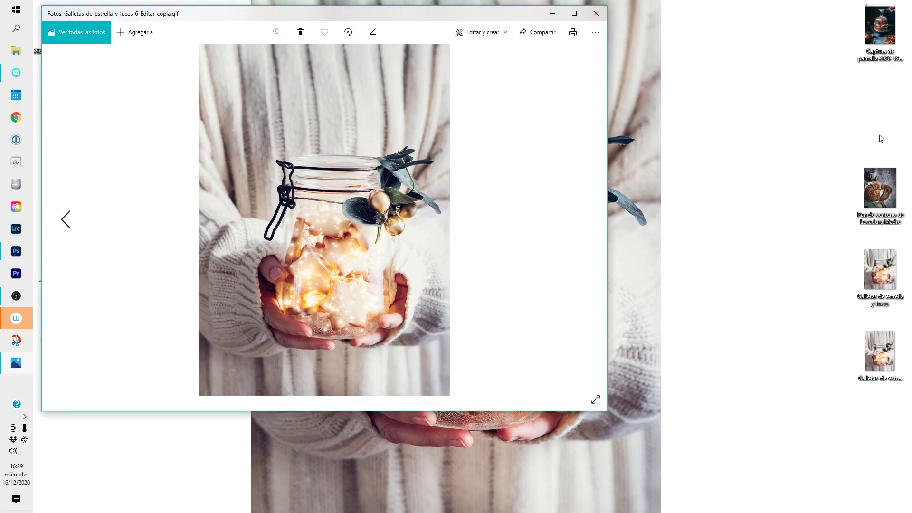